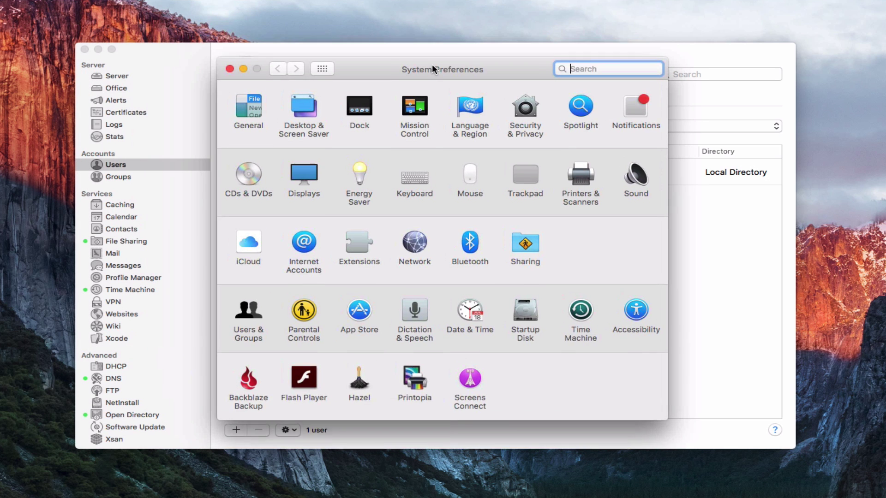
# Move the System Preferences window slightly up and left over the Server window.
pyautogui.moveTo(432, 65); pyautogui.dragTo(423, 55)
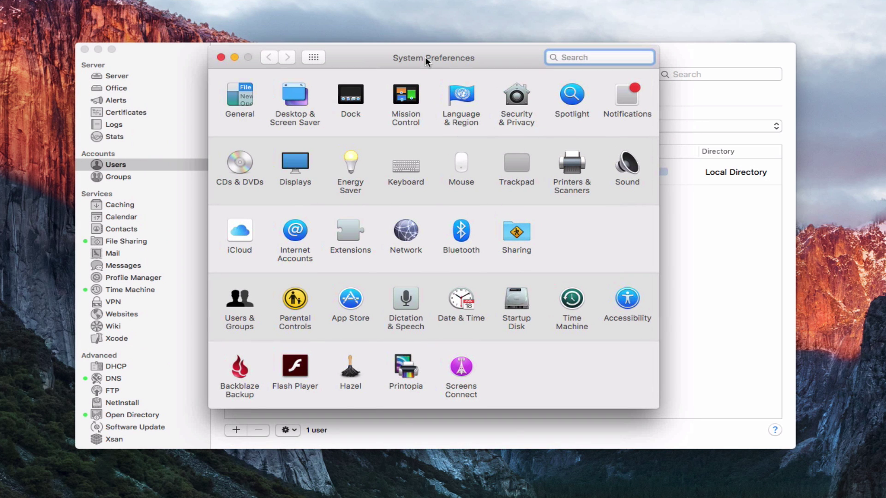
# Show the Users & Groups pane with the admin account and Guest User.
pyautogui.click(240, 299)
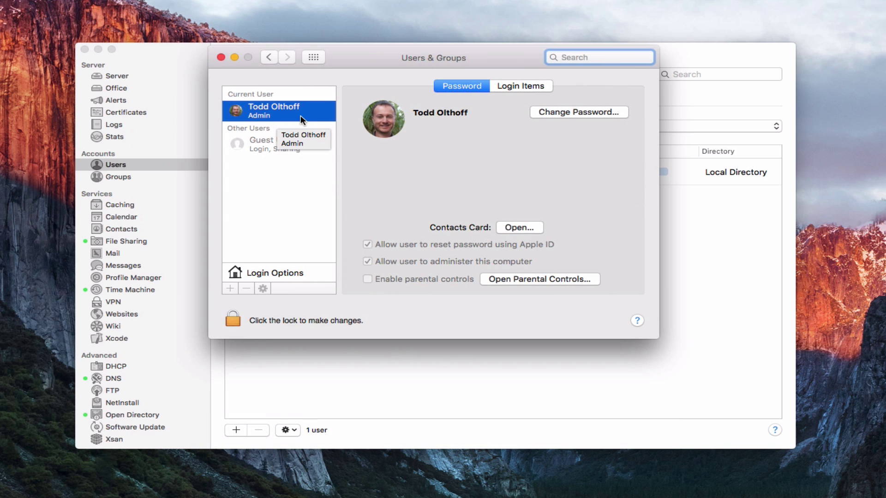
pyautogui.moveTo(407, 125)
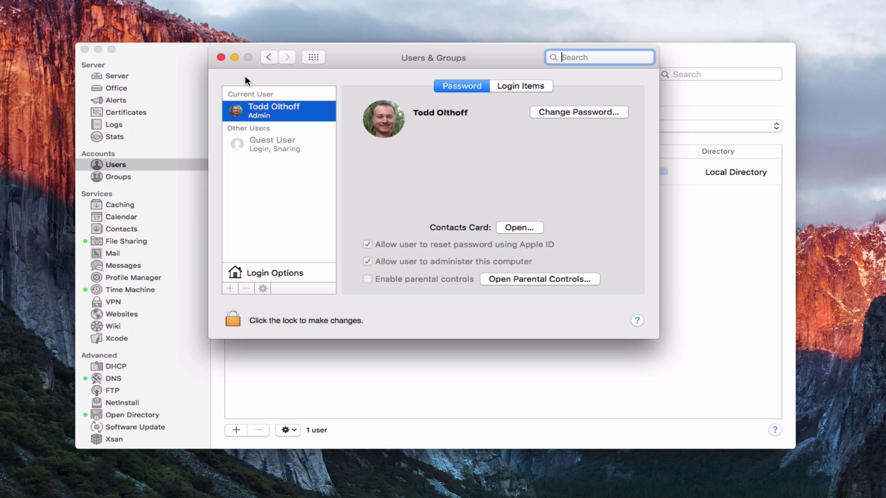
# Close System Preferences and filter the server's Users list to Local Users.
pyautogui.click(221, 57)
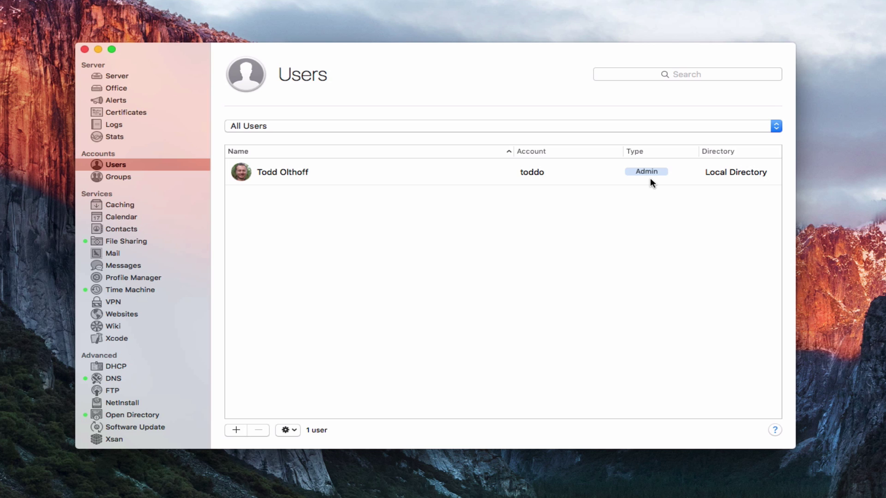
pyautogui.click(776, 127)
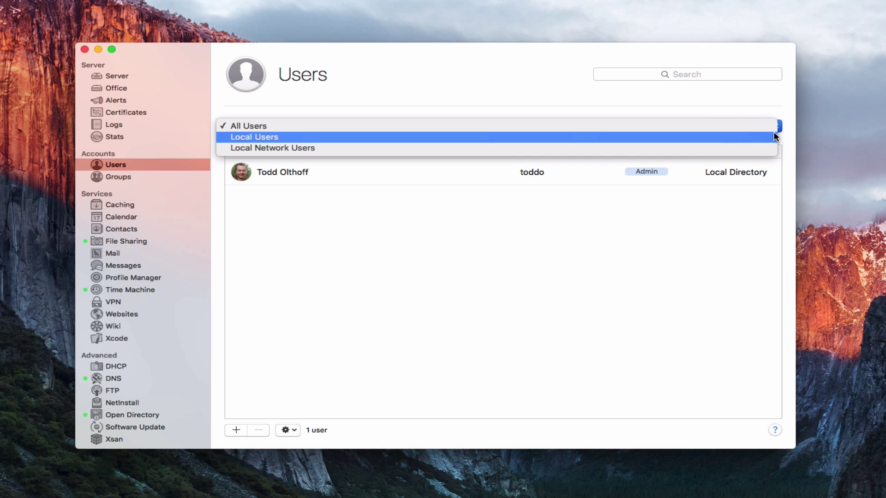
pyautogui.click(565, 138)
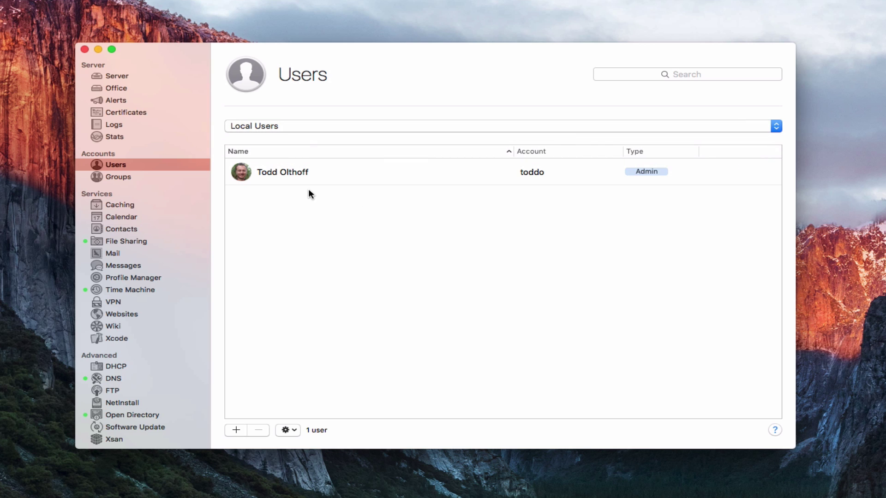
# Check Local Network Users, then return to All Users and select the admin account.
pyautogui.click(777, 127)
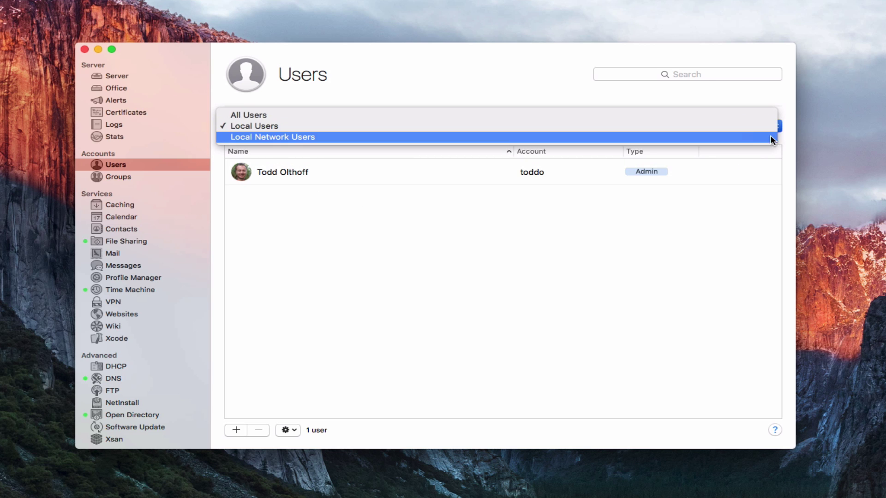
pyautogui.click(769, 139)
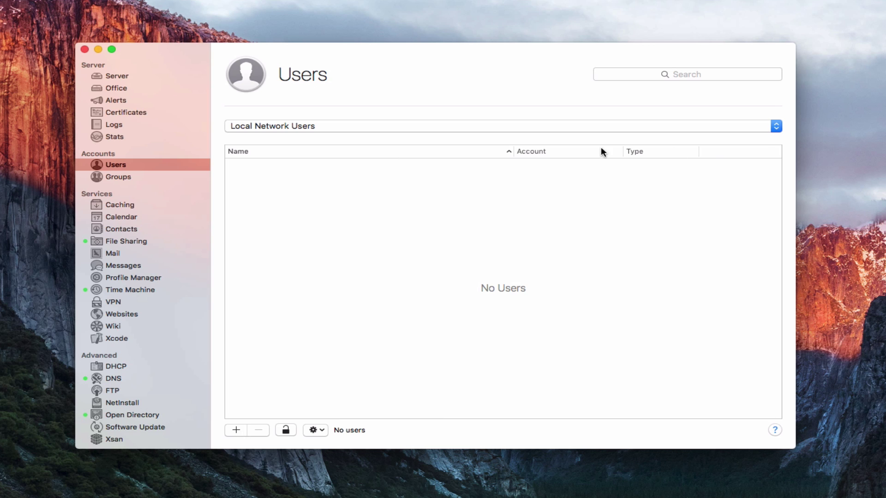
pyautogui.click(776, 130)
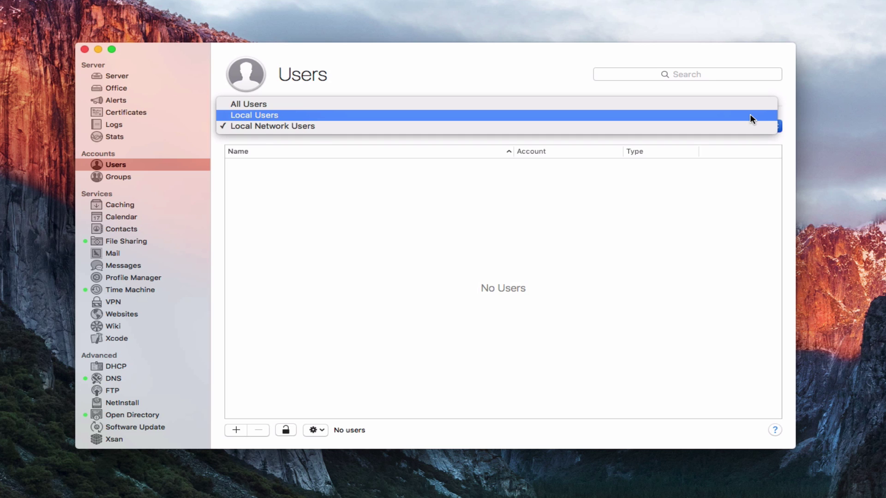
pyautogui.click(744, 104)
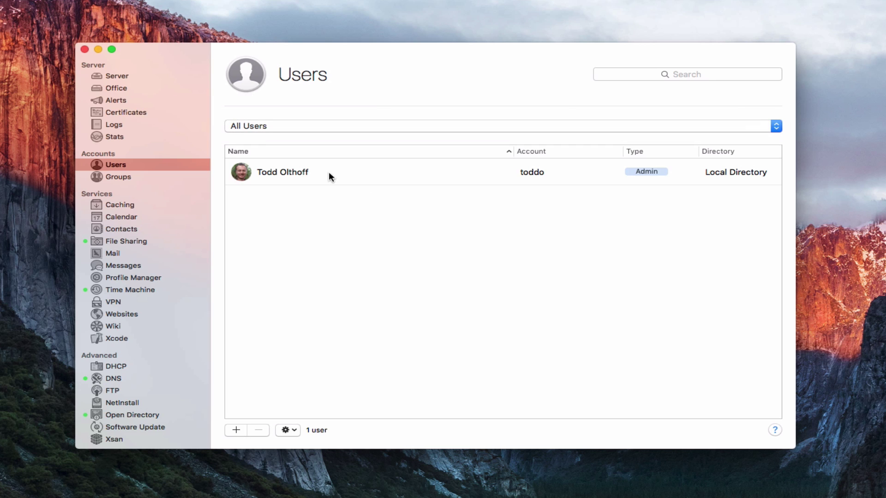
pyautogui.click(329, 174)
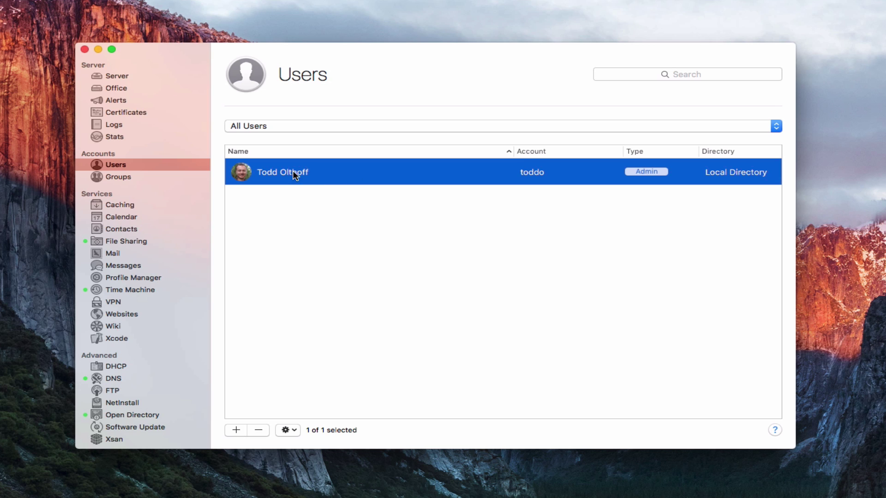
pyautogui.click(295, 430)
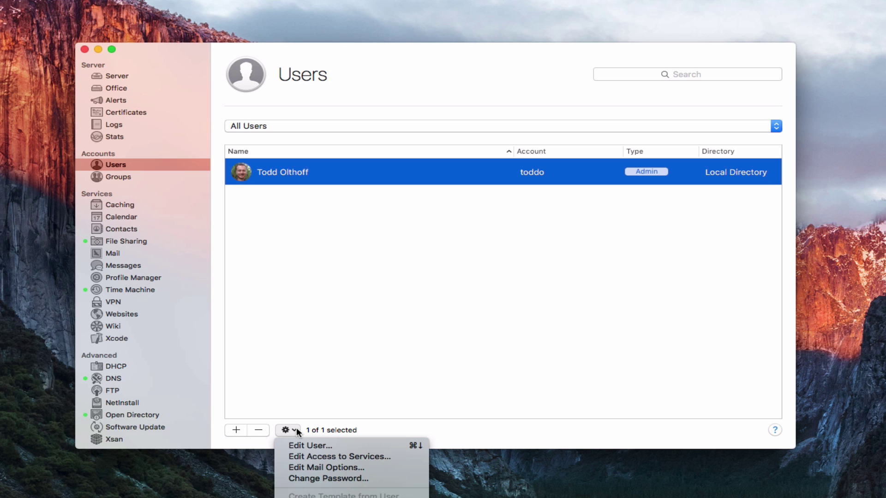
pyautogui.click(323, 452)
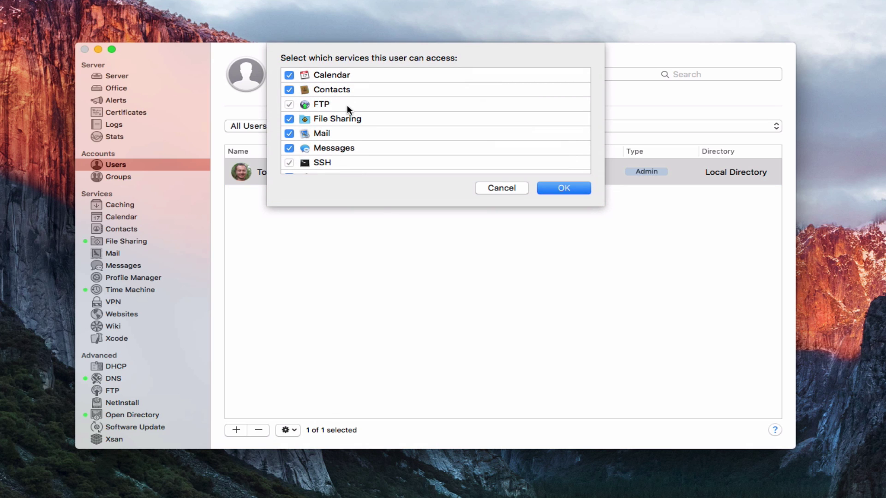
pyautogui.scroll(-2, 347, 104)
pyautogui.scroll(-3, 347, 118)
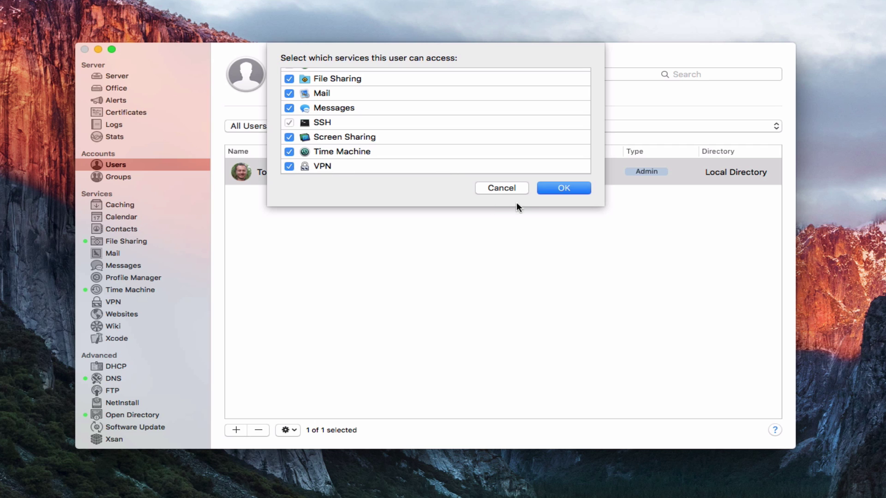
pyautogui.click(498, 191)
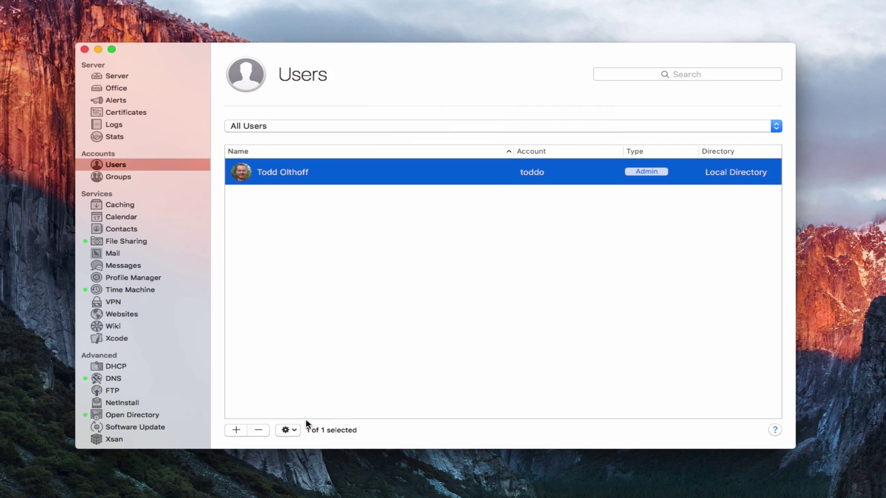
pyautogui.click(290, 430)
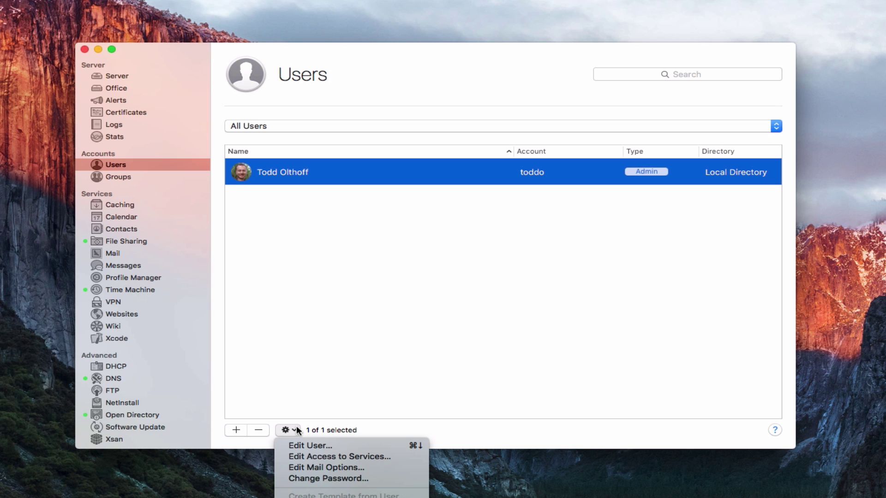
pyautogui.click(318, 468)
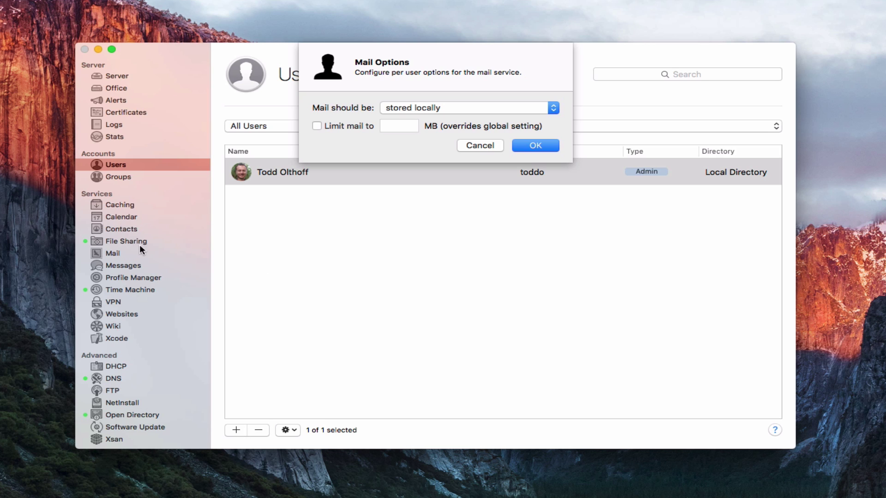
pyautogui.click(554, 109)
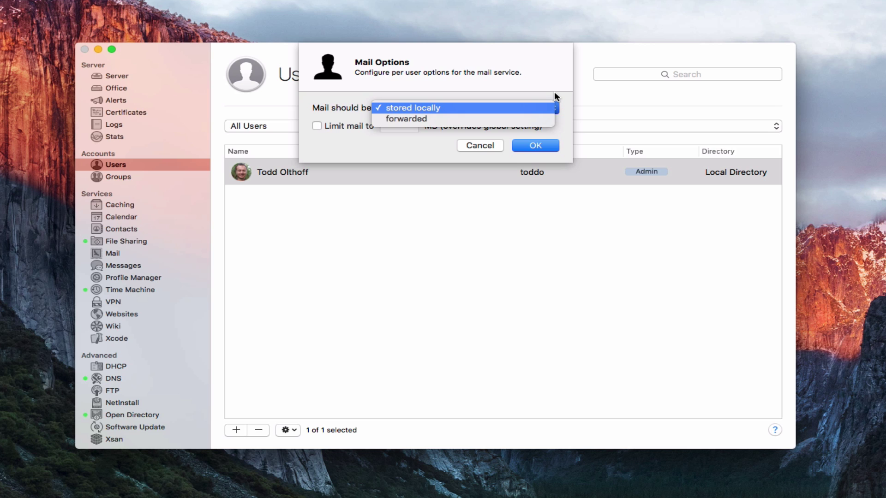
pyautogui.click(554, 92)
pyautogui.click(317, 126)
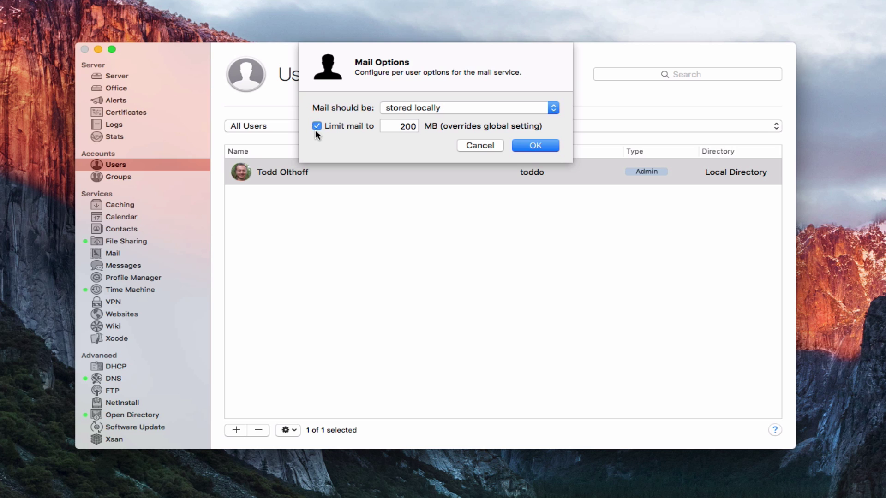
pyautogui.click(316, 126)
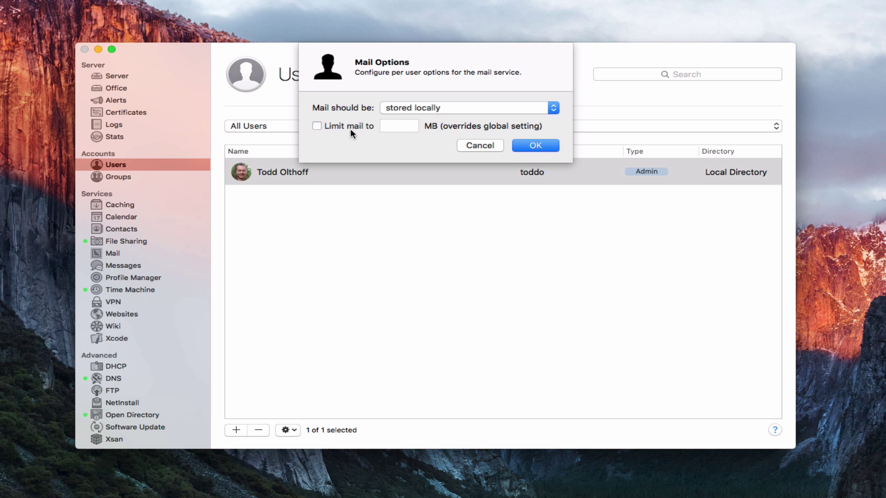
pyautogui.click(480, 145)
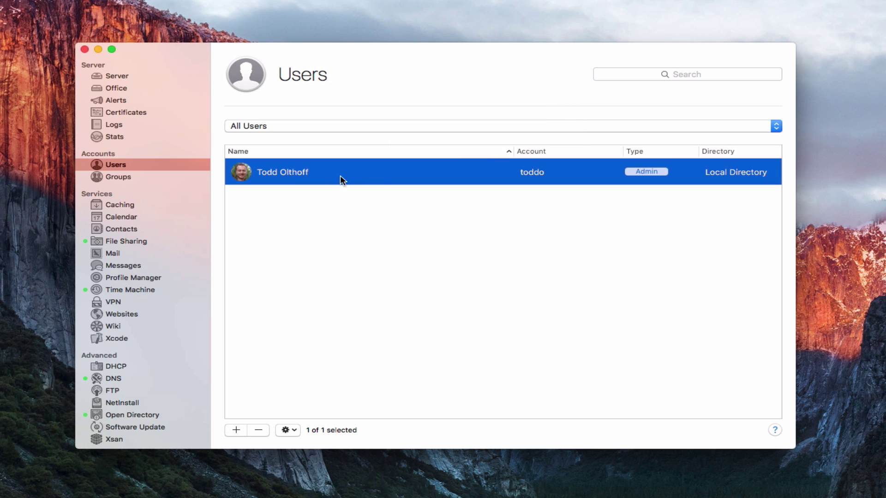
pyautogui.click(295, 430)
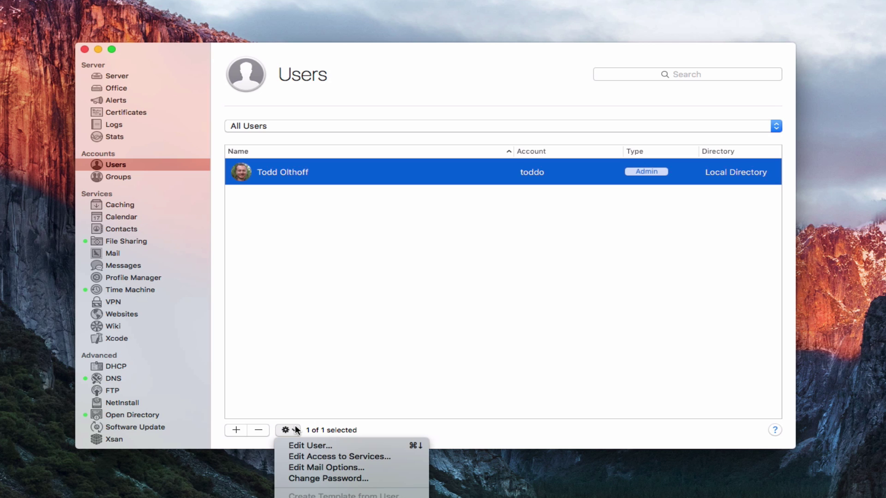
pyautogui.click(327, 479)
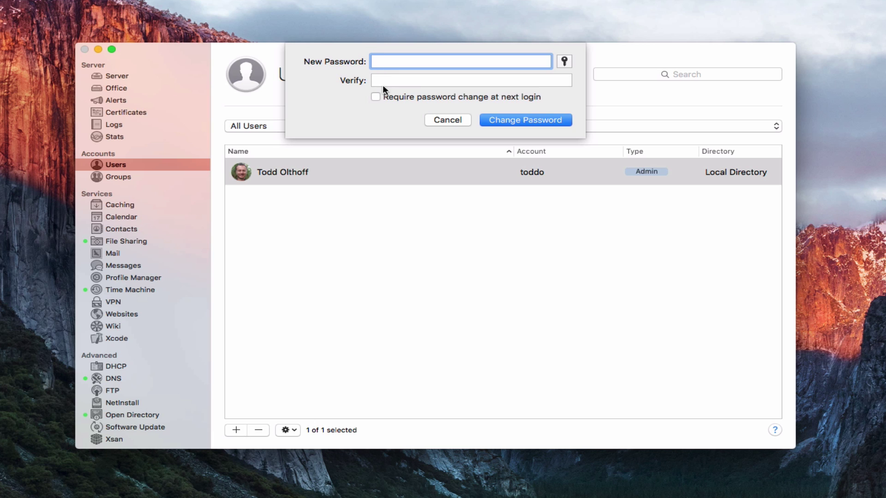
pyautogui.click(446, 120)
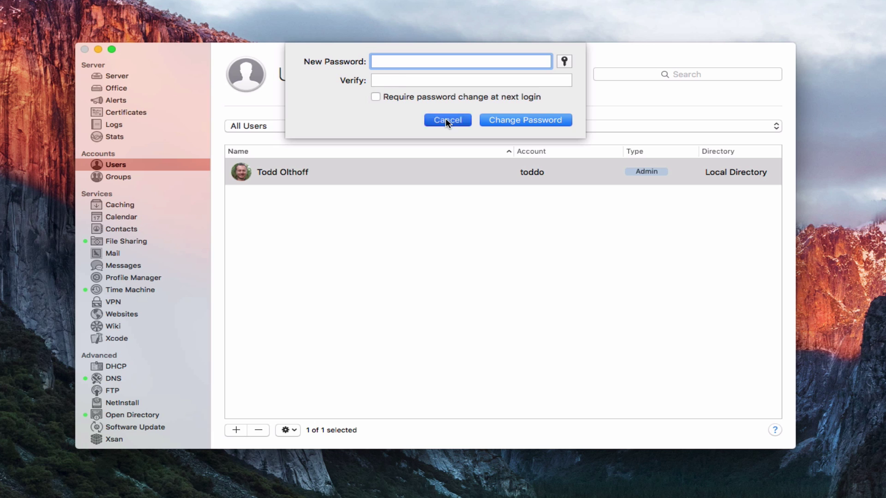
pyautogui.click(294, 431)
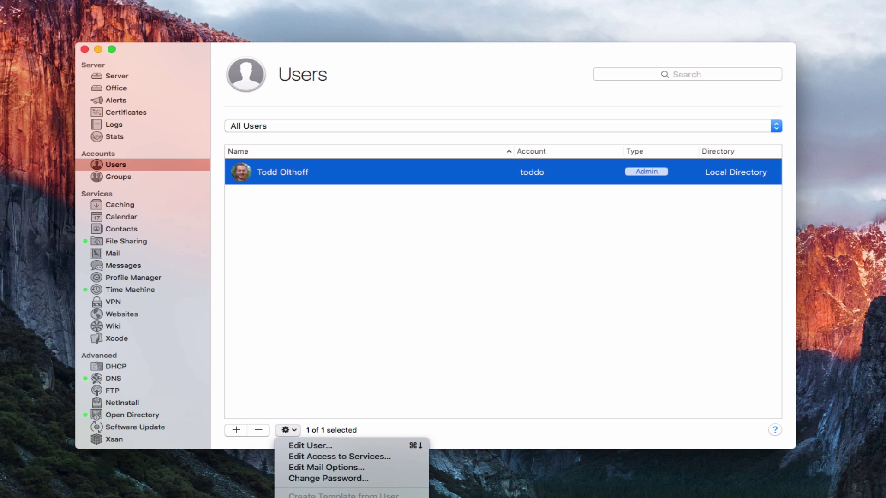
pyautogui.press('Escape')
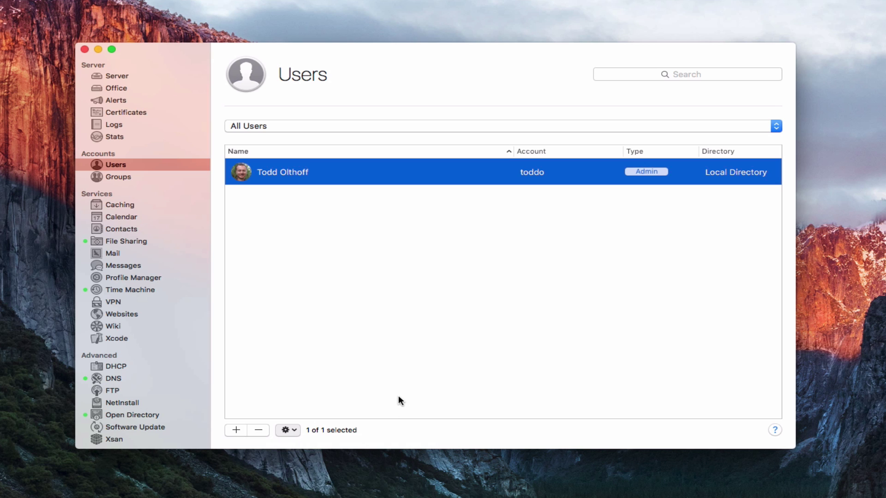
pyautogui.press('super+shift+i')
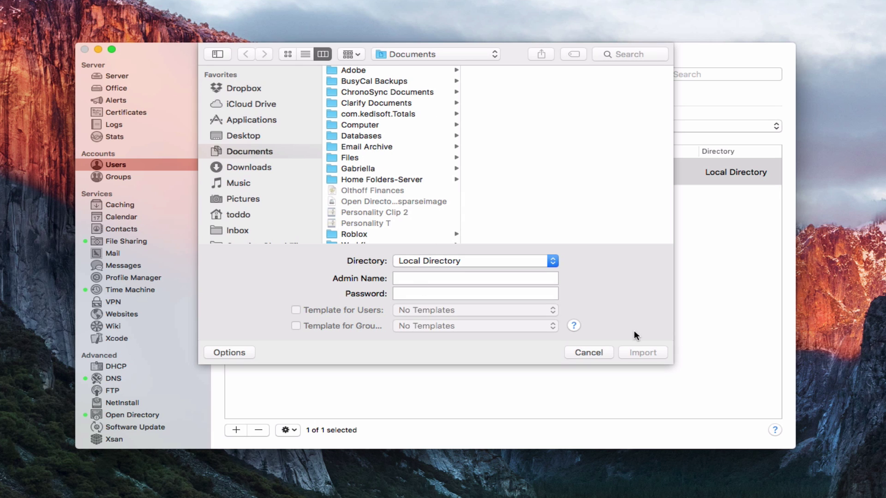
pyautogui.click(594, 353)
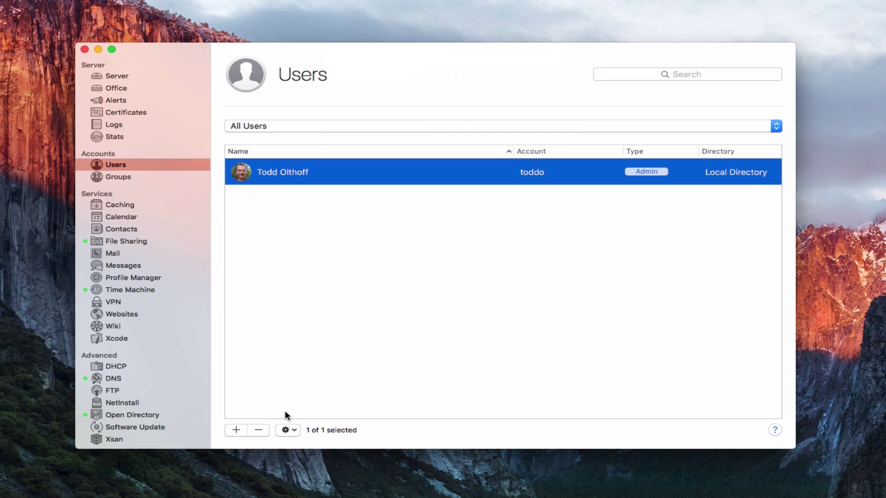
pyautogui.click(290, 430)
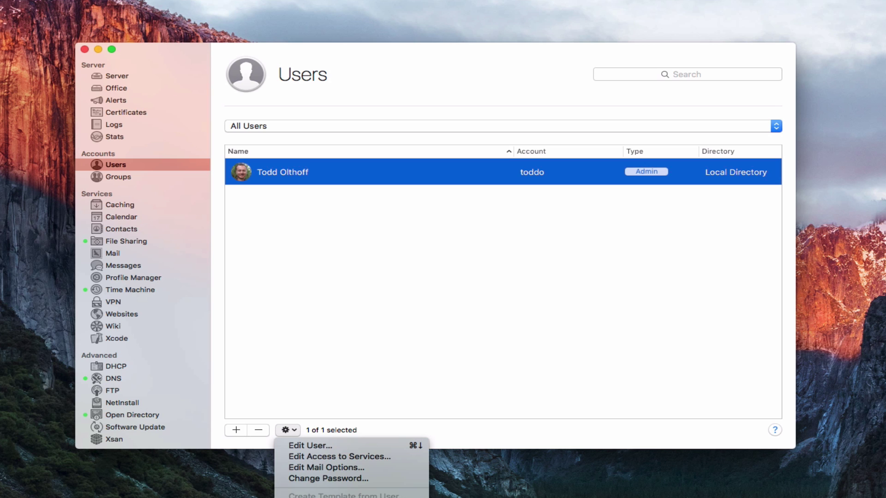
pyautogui.press('super+shift+e')
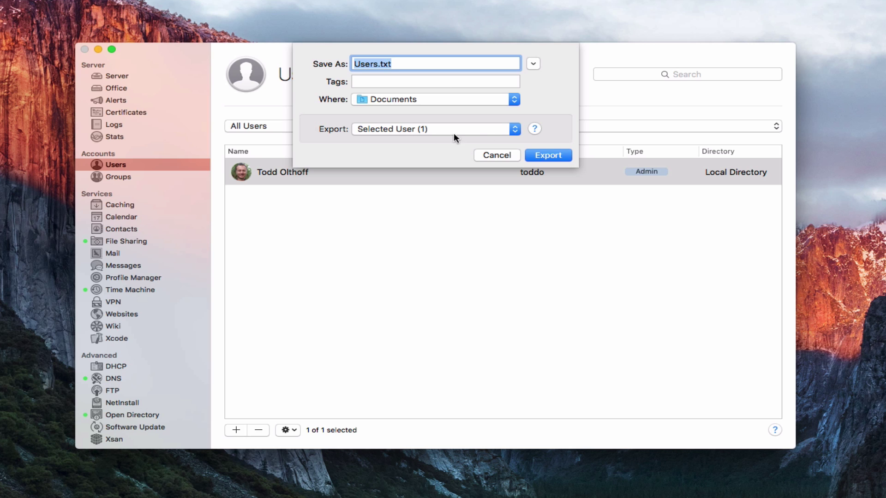
pyautogui.click(514, 129)
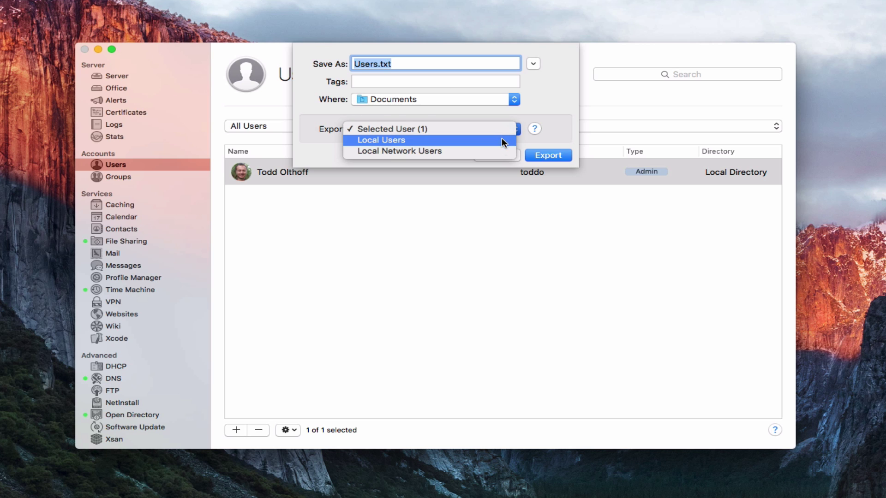
pyautogui.click(543, 94)
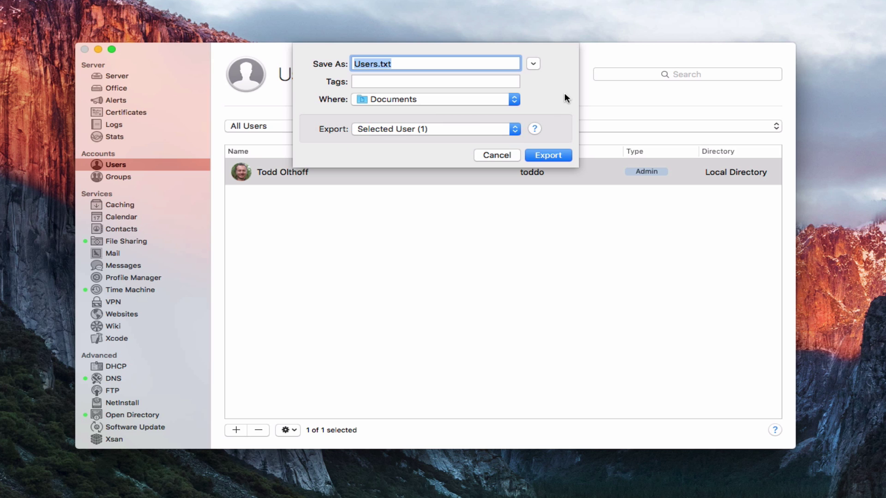
pyautogui.click(495, 154)
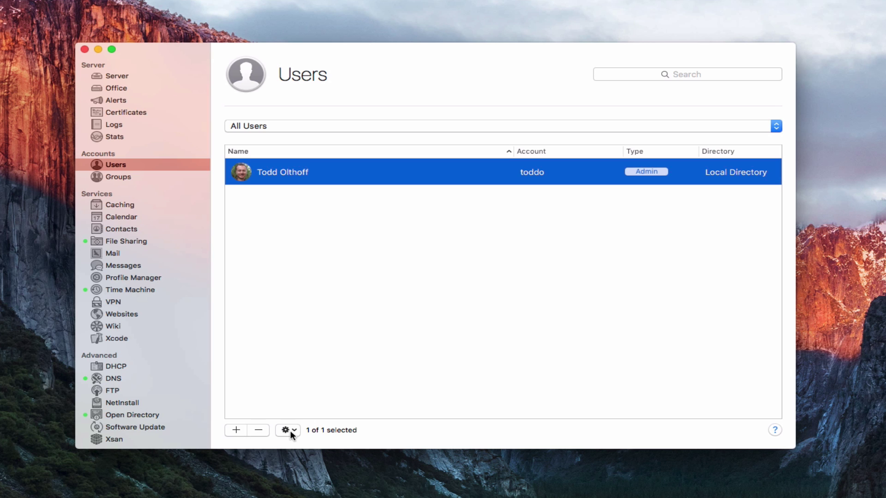
# Start a new Local Network Directory user, enter the full name and shorten the account name.
pyautogui.click(235, 431)
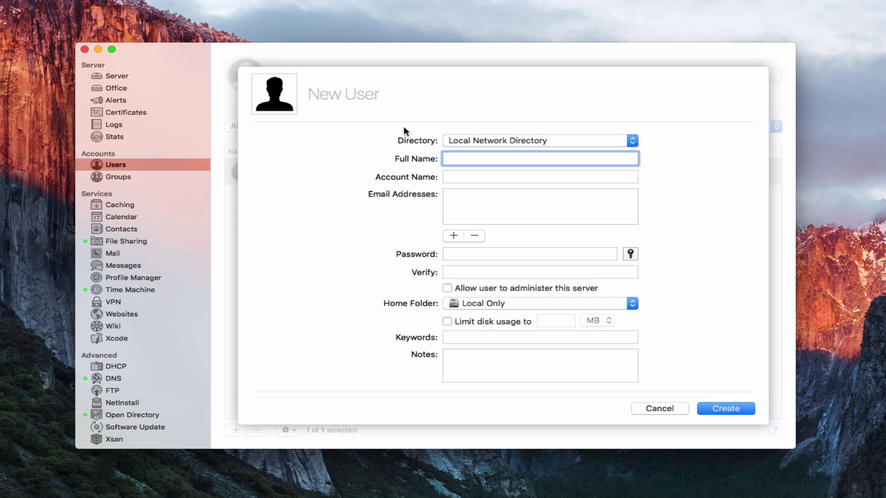
pyautogui.click(633, 140)
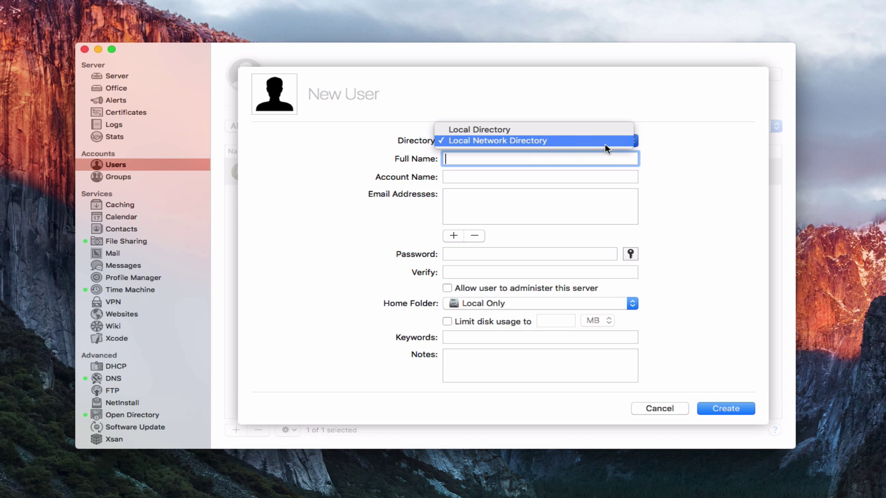
pyautogui.click(677, 142)
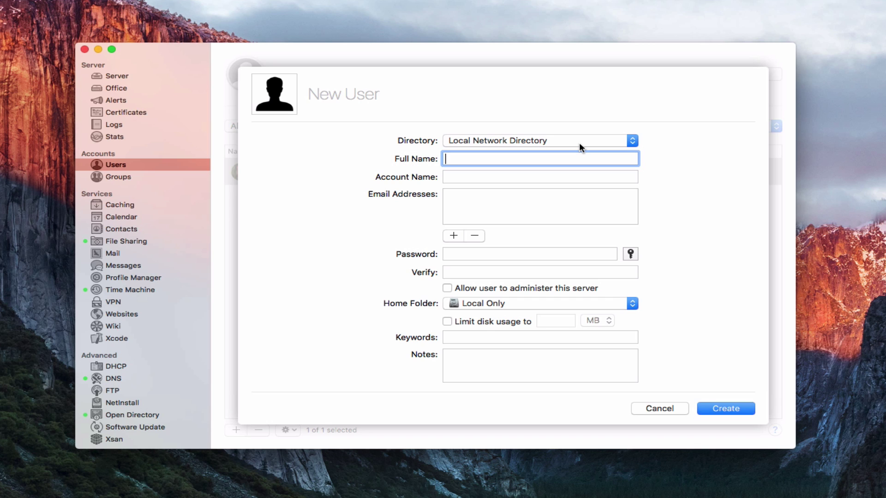
pyautogui.write('John Doe')
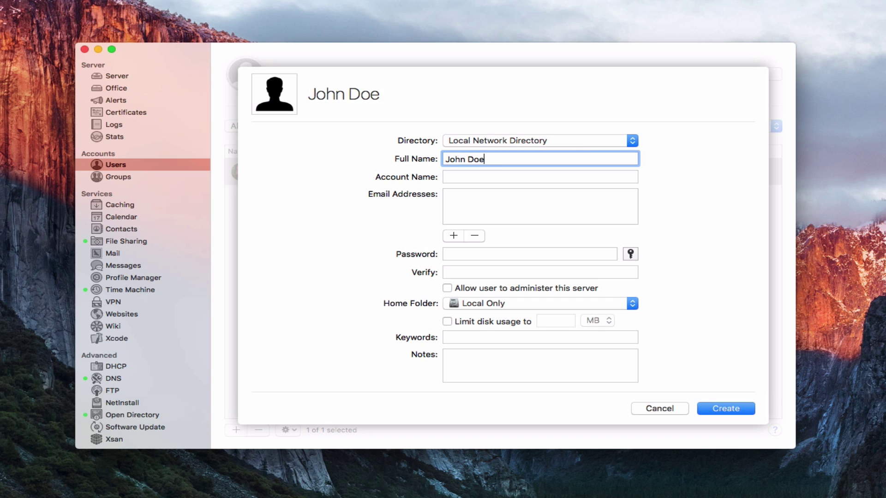
pyautogui.press('Tab')
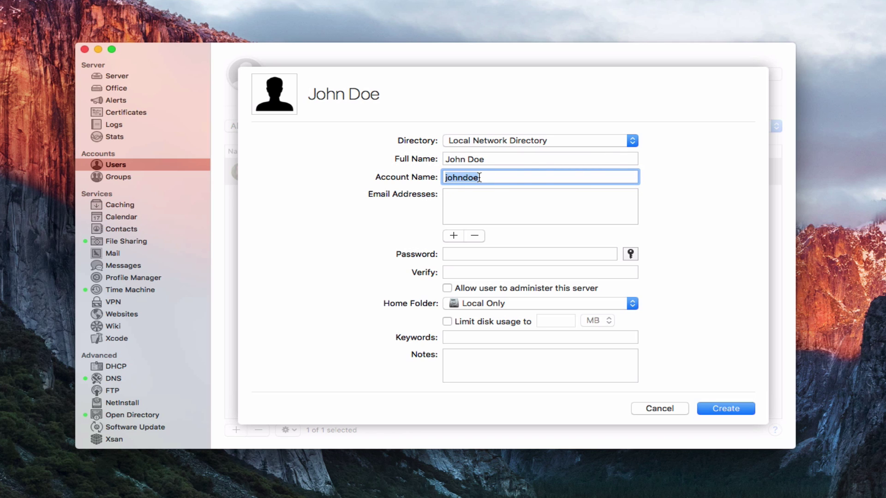
pyautogui.click(478, 177)
pyautogui.press('BackSpace')
pyautogui.press('BackSpace')
pyautogui.click(467, 202)
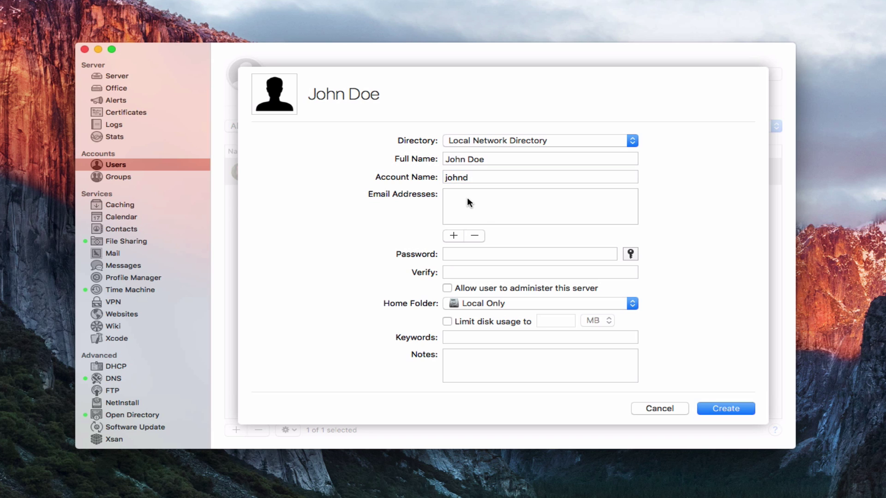
# Add the user's e-mail address, then type the password and its verification.
pyautogui.click(453, 236)
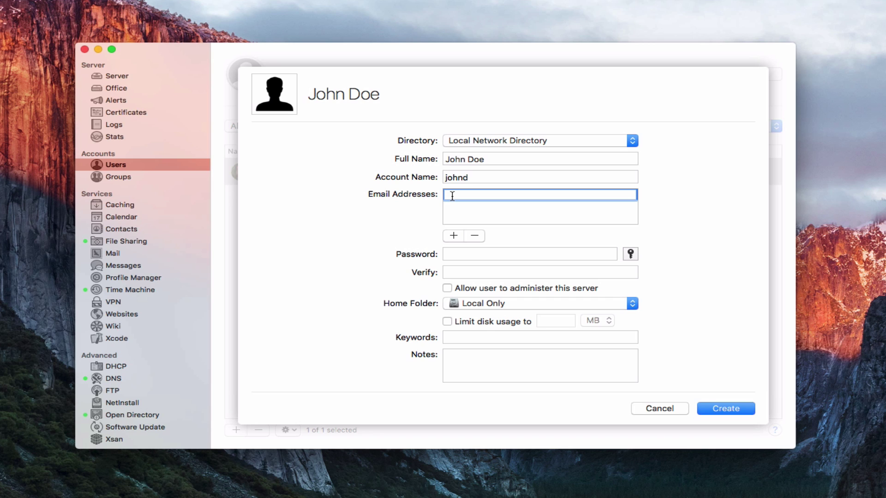
pyautogui.click(465, 255)
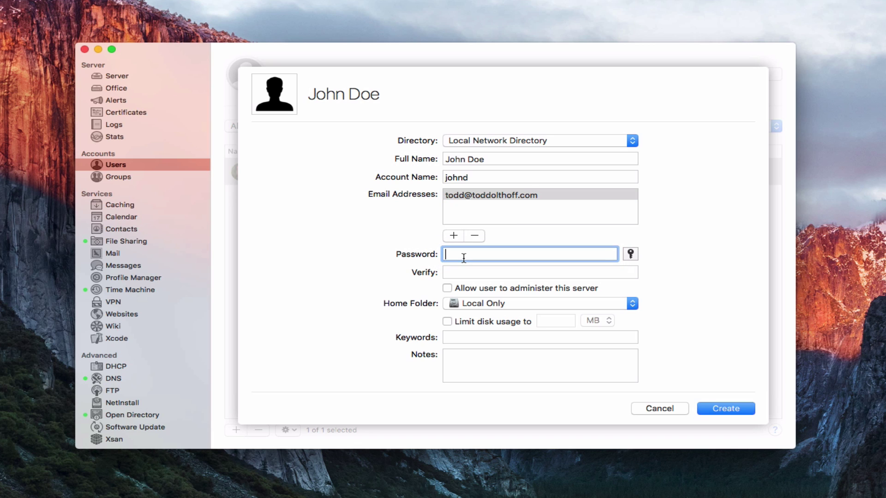
pyautogui.write('•••••••••••')
pyautogui.press('Tab')
pyautogui.write('••••')
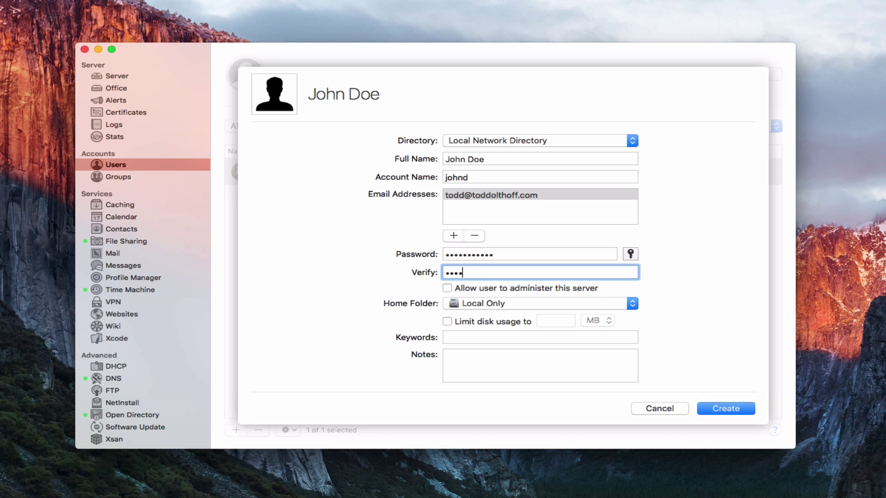
pyautogui.write('•••••••')
# Bring Password Assistant beside the user form and view its suggested passwords.
pyautogui.click(630, 253)
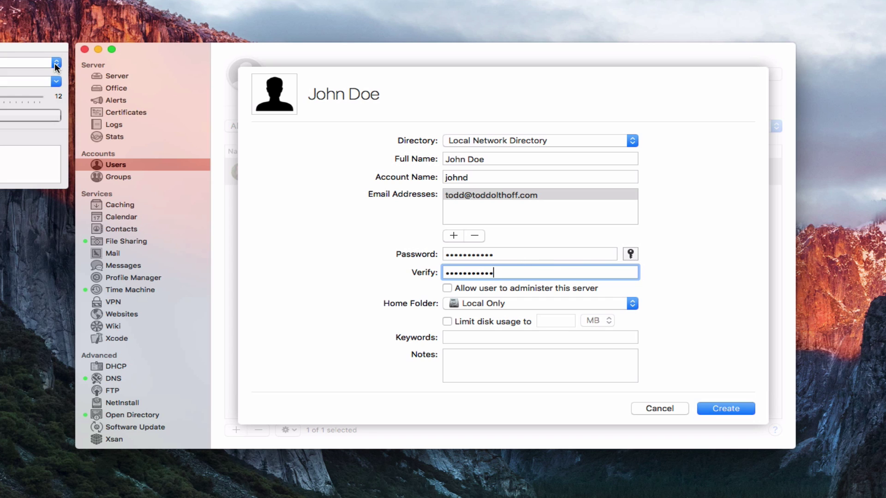
pyautogui.moveTo(3, 48); pyautogui.dragTo(165, 95)
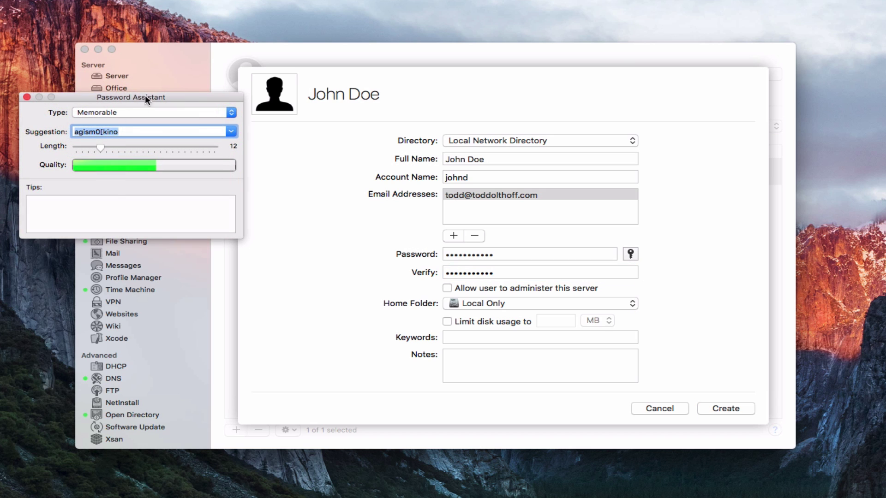
pyautogui.moveTo(147, 92); pyautogui.dragTo(297, 124)
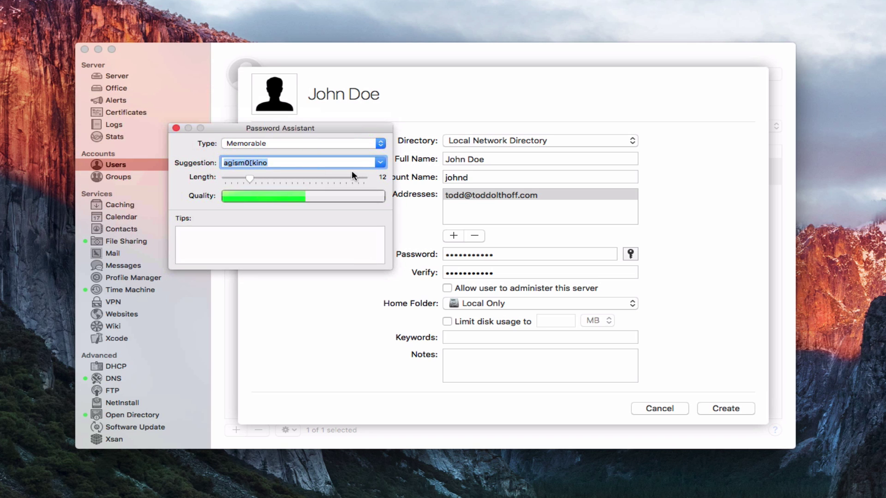
pyautogui.click(379, 164)
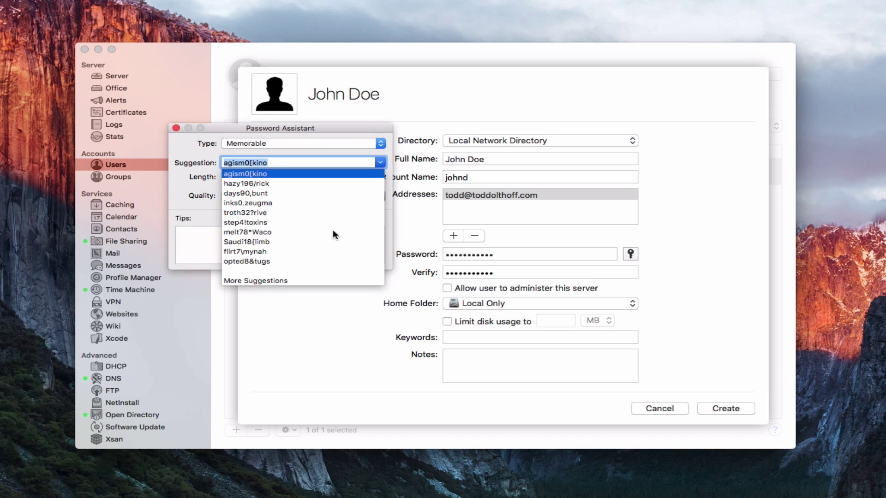
pyautogui.click(384, 149)
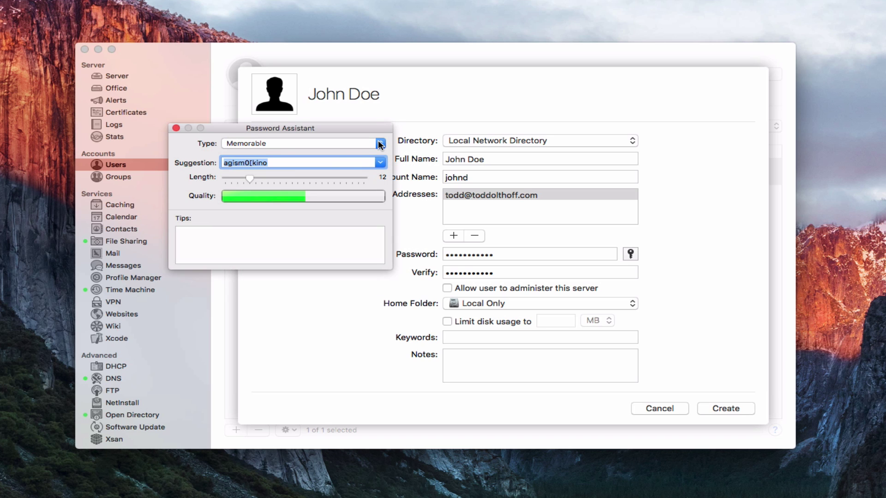
# Switch the password type to Random, then Manual, and close Password Assistant.
pyautogui.click(379, 143)
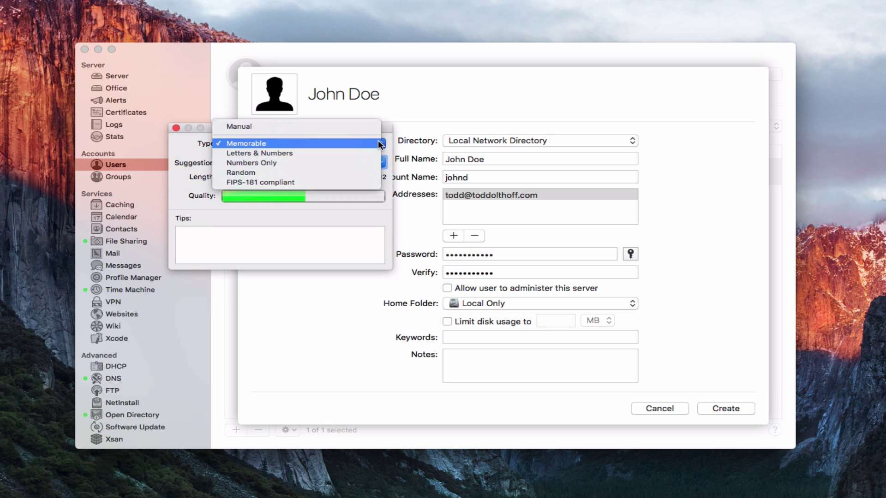
pyautogui.click(348, 169)
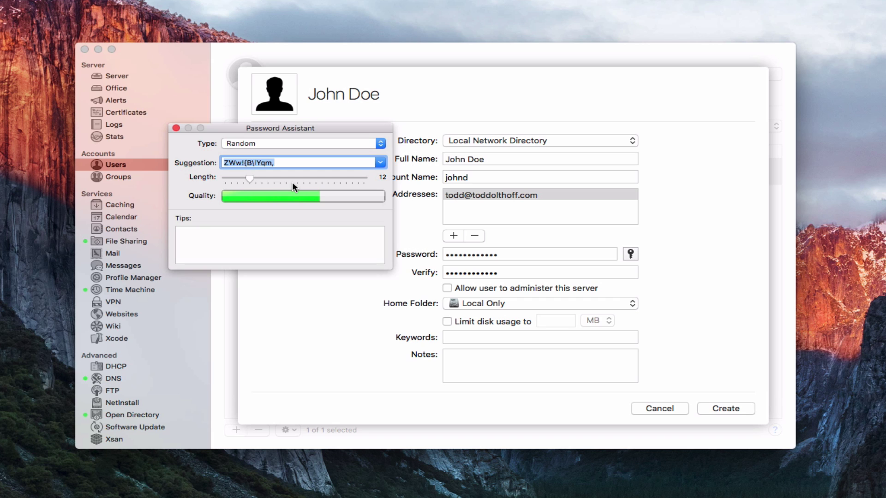
pyautogui.click(380, 144)
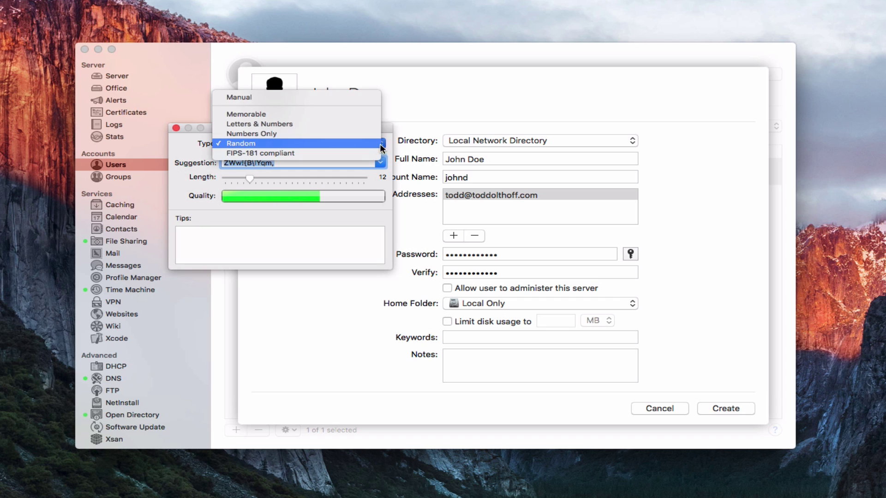
pyautogui.click(351, 97)
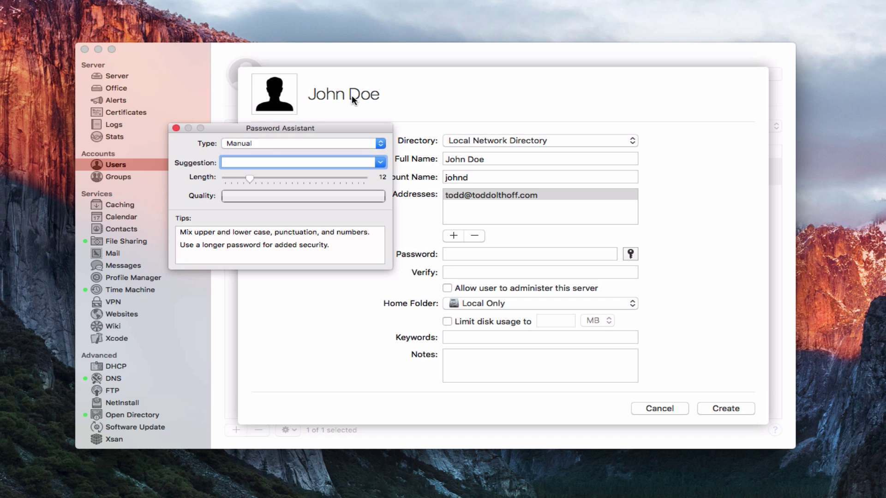
pyautogui.click(177, 128)
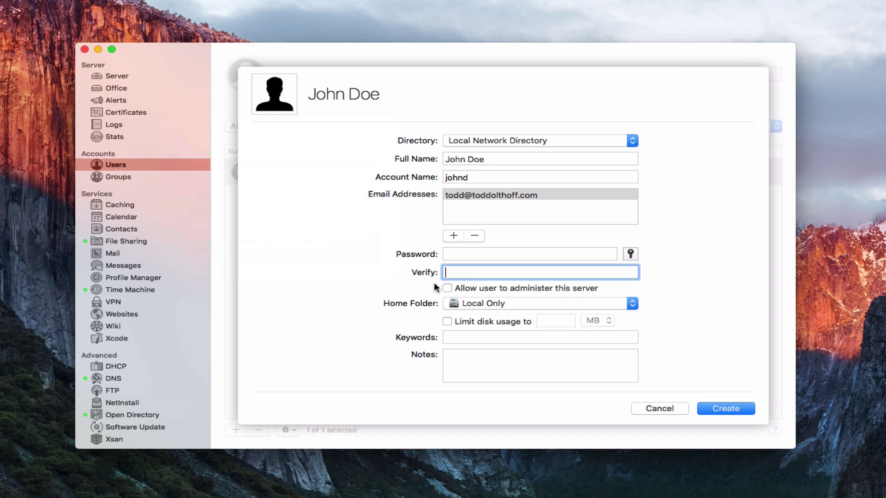
# Paste the password into both password fields and set the home folder to none, services only.
pyautogui.click(459, 255)
pyautogui.press('super+v')
pyautogui.press('Tab')
pyautogui.press('super+v')
pyautogui.click(632, 304)
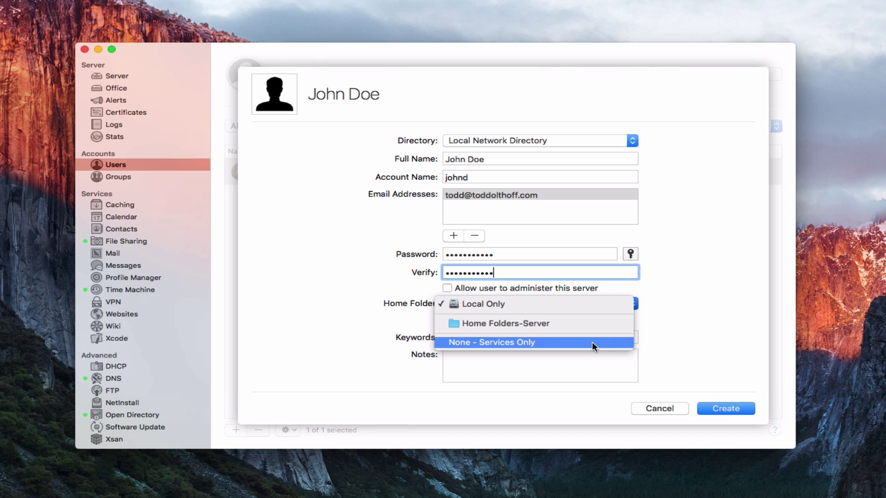
pyautogui.click(592, 342)
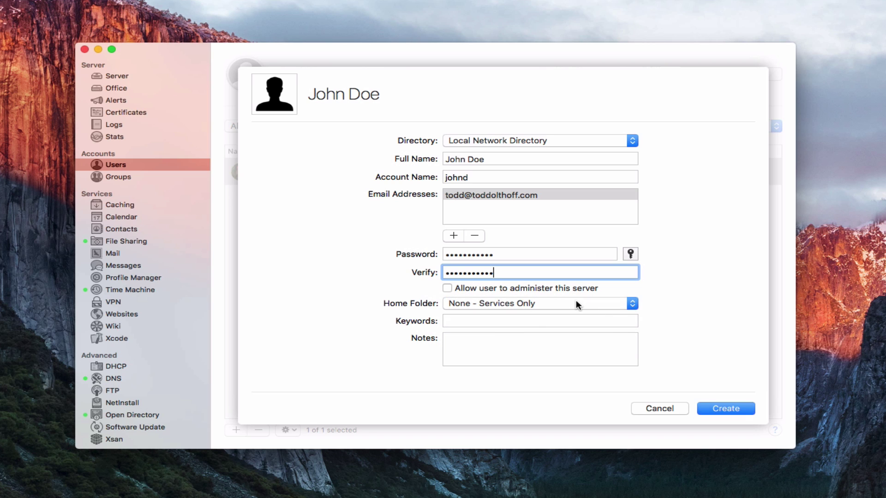
# Add the keyword 'demo' and create the network user.
pyautogui.click(452, 320)
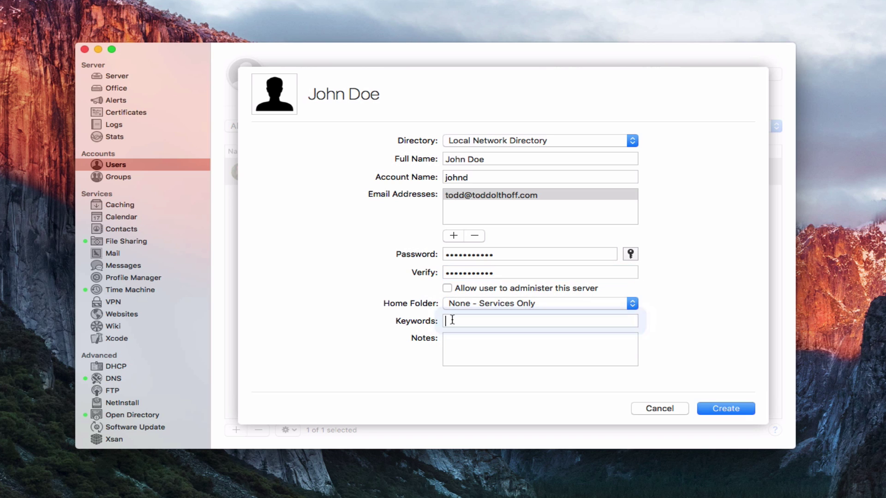
pyautogui.write('de')
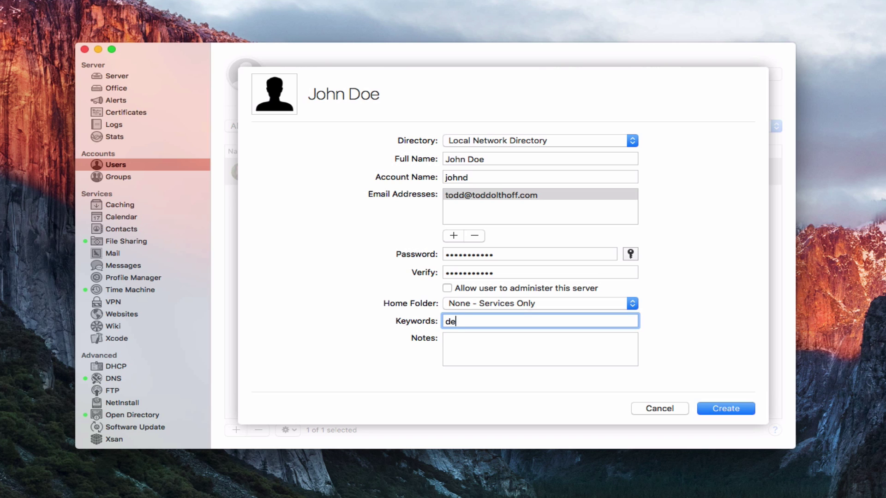
pyautogui.write('mo')
pyautogui.press('Return')
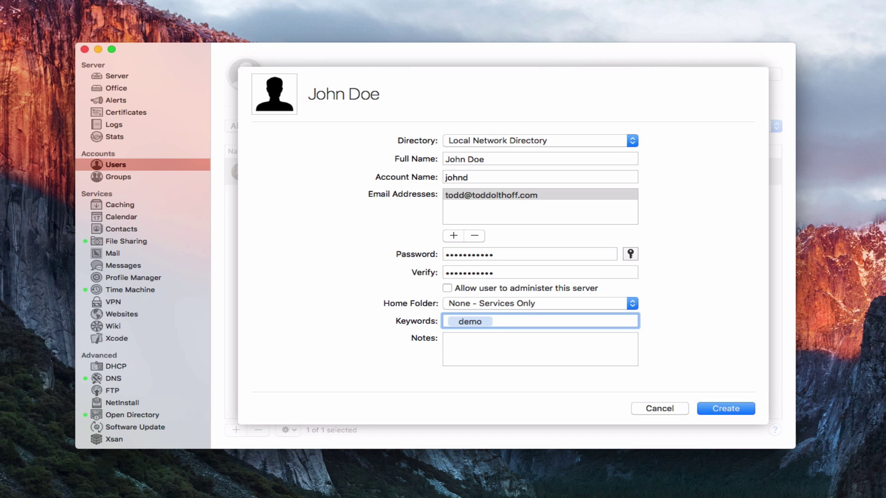
pyautogui.click(462, 340)
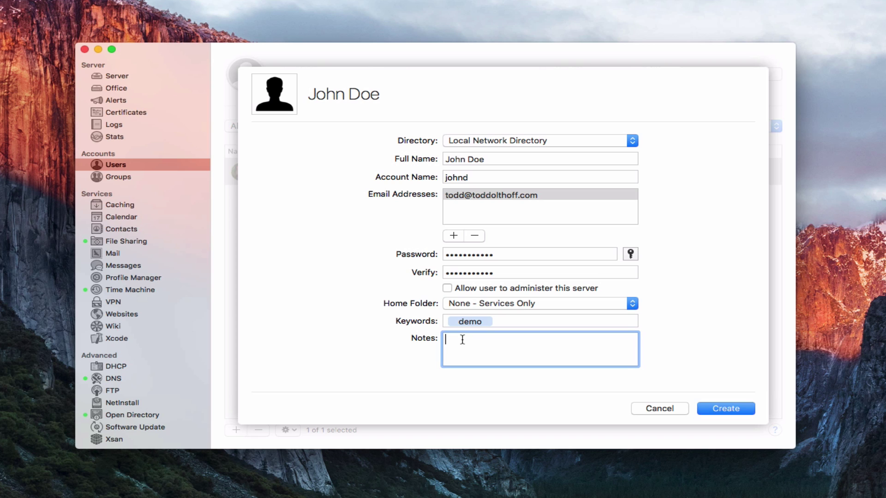
pyautogui.click(728, 407)
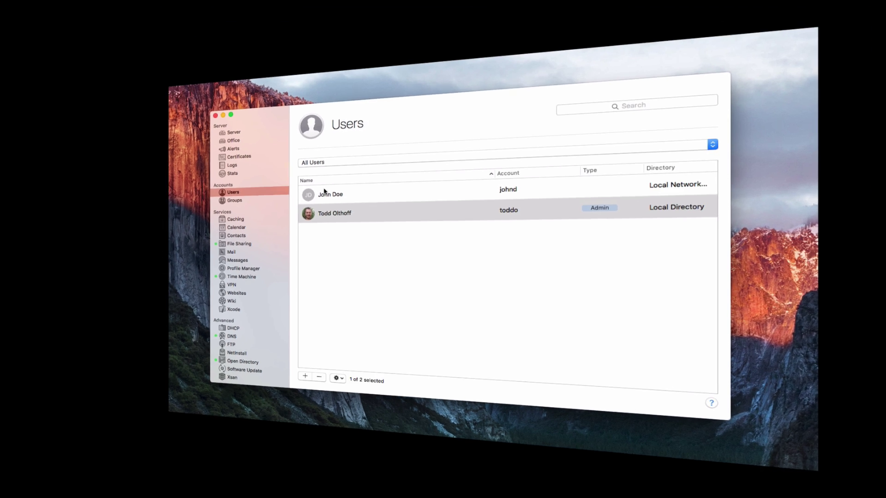
# Open Advanced Options for the new user, showing User ID 1025 and shell /usr/bin/false.
pyautogui.click(369, 172)
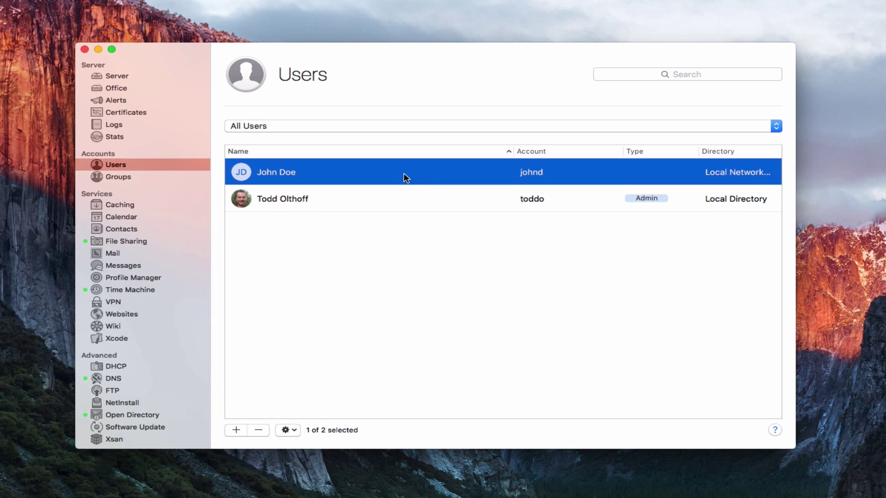
pyautogui.rightClick(383, 177)
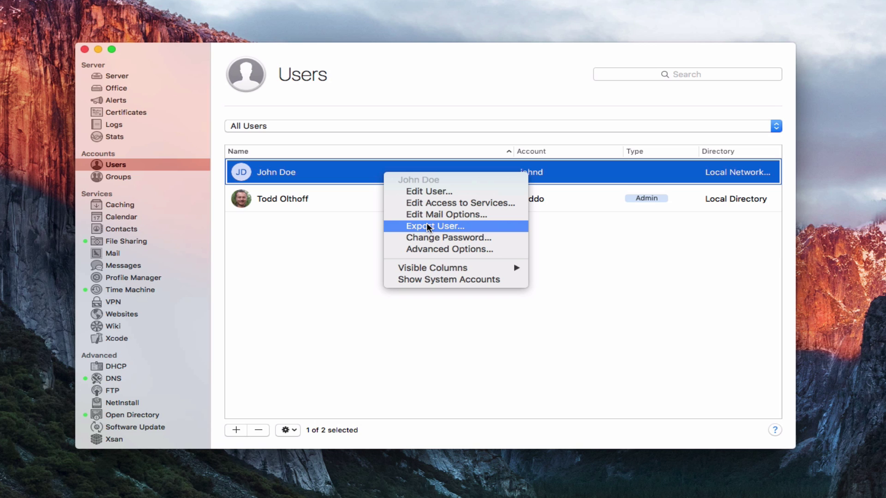
pyautogui.click(458, 250)
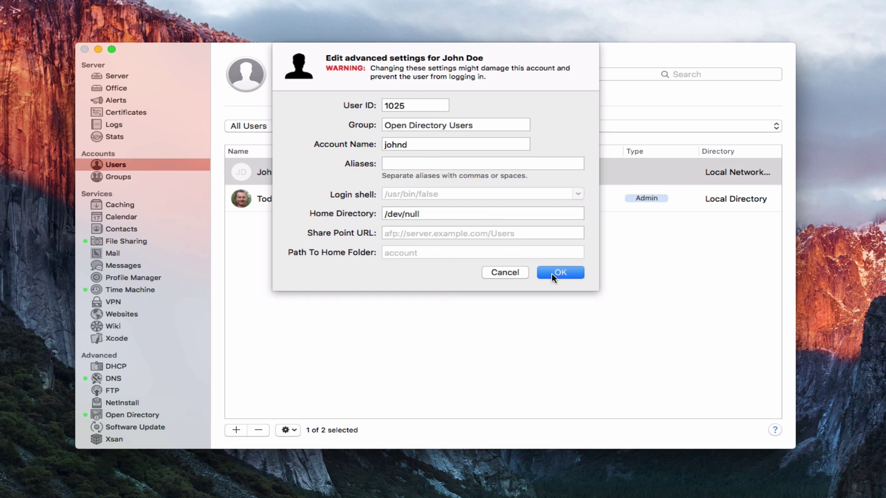
# Close the advanced sheet and show Email Addresses and User ID columns in the users table.
pyautogui.click(503, 273)
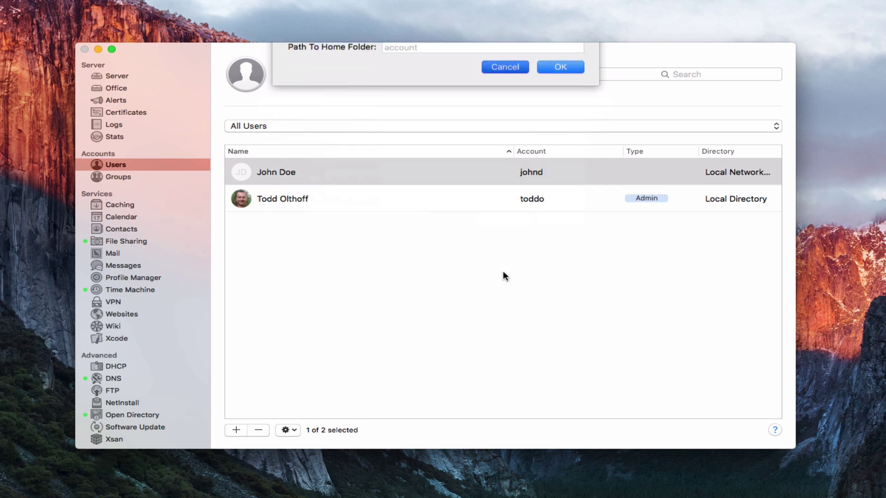
pyautogui.rightClick(393, 172)
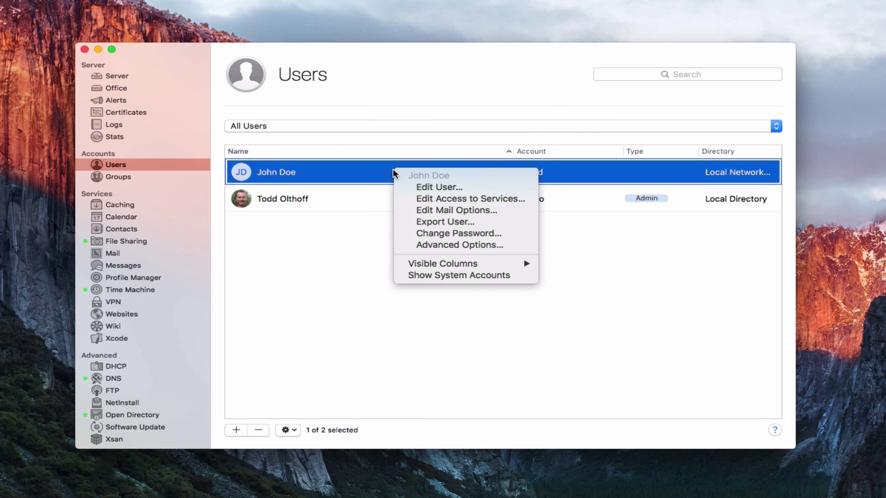
pyautogui.moveTo(454, 265)
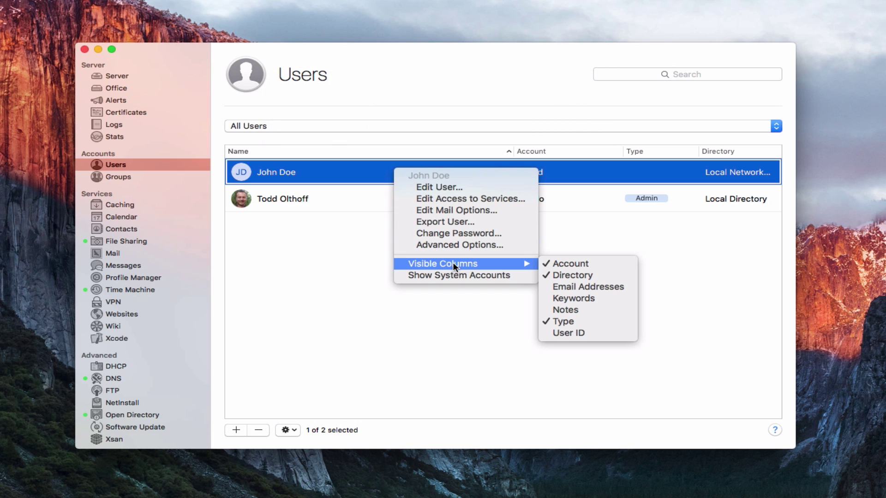
pyautogui.click(584, 284)
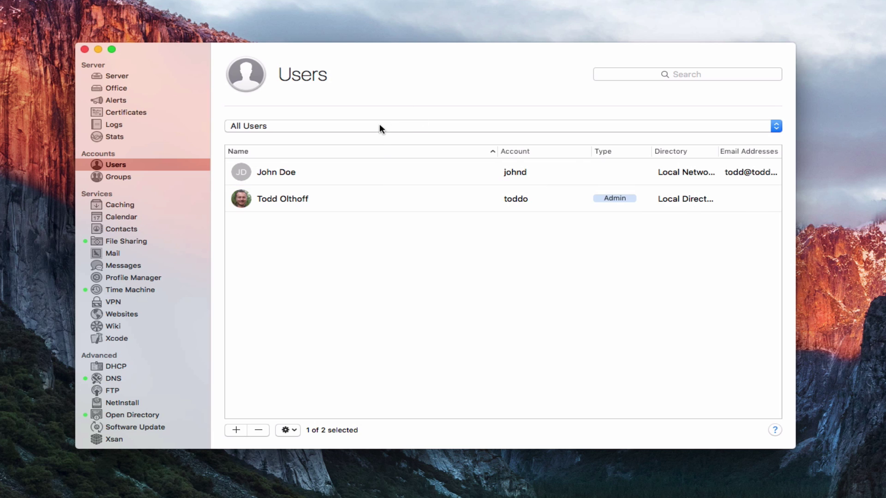
pyautogui.click(370, 171)
pyautogui.rightClick(367, 169)
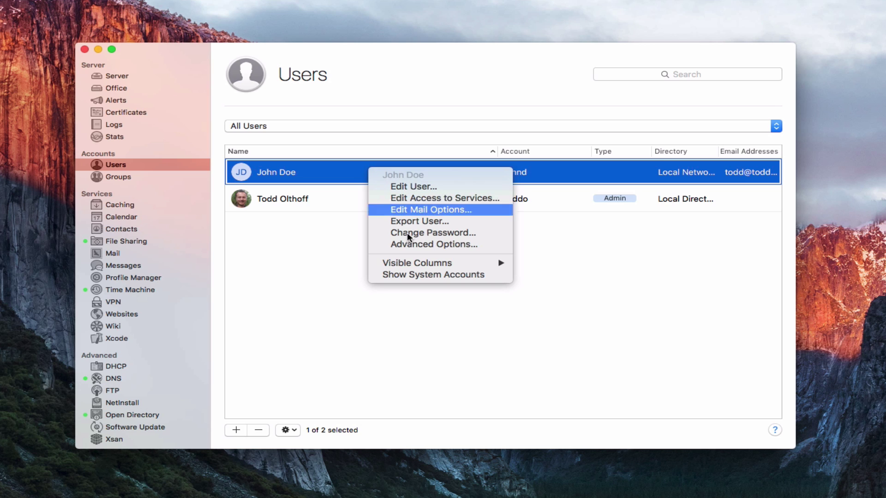
pyautogui.moveTo(439, 264)
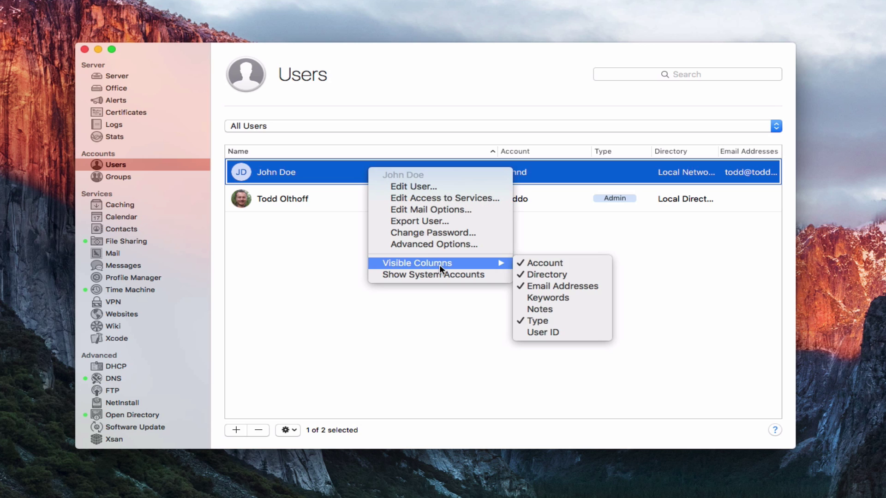
pyautogui.click(553, 331)
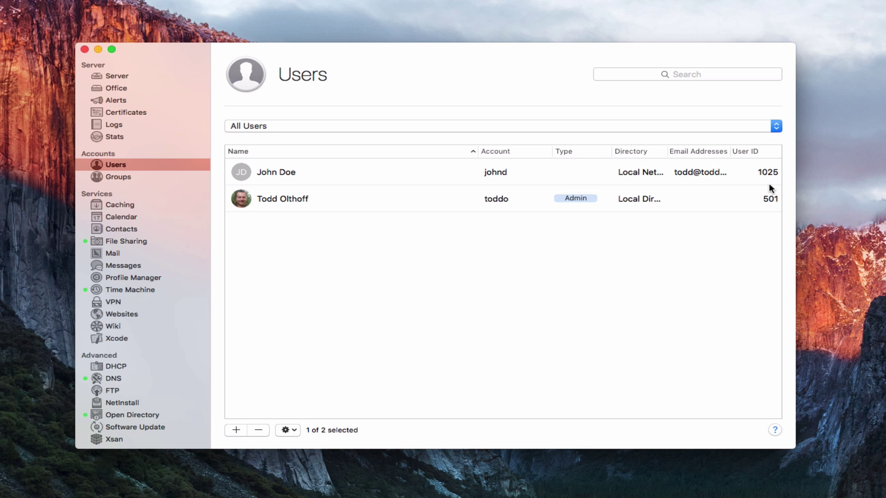
# Turn on Show System Accounts and scroll through all 146 listed accounts.
pyautogui.click(355, 173)
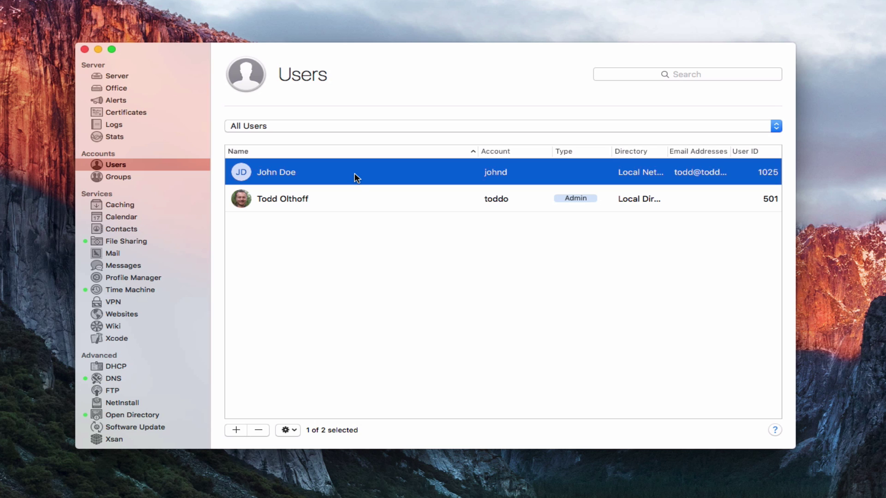
pyautogui.rightClick(354, 173)
pyautogui.moveTo(438, 269)
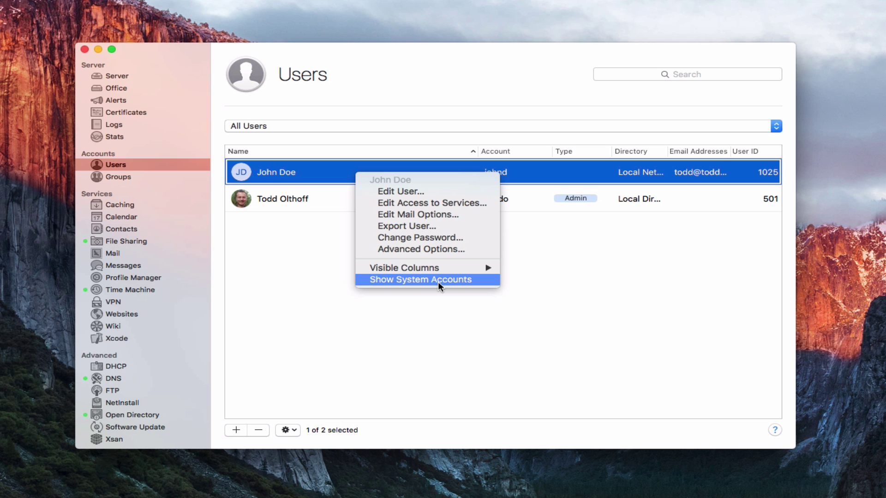
pyautogui.click(439, 281)
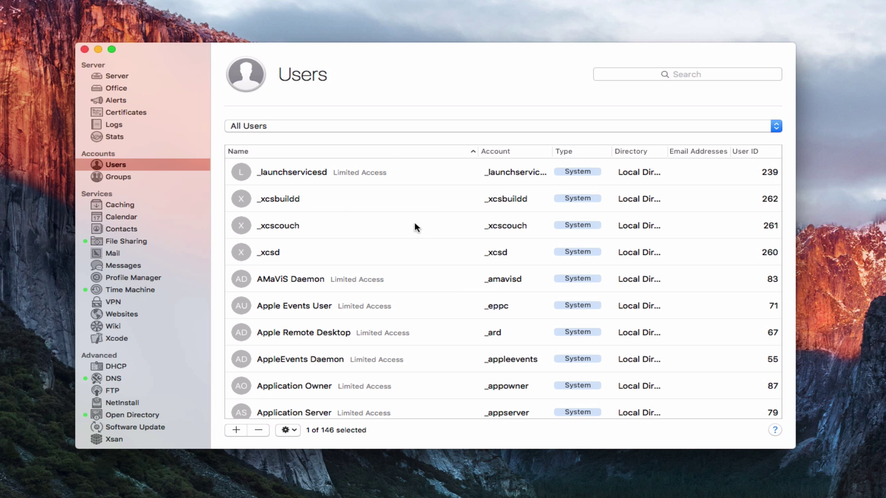
pyautogui.scroll(-5, 404, 362)
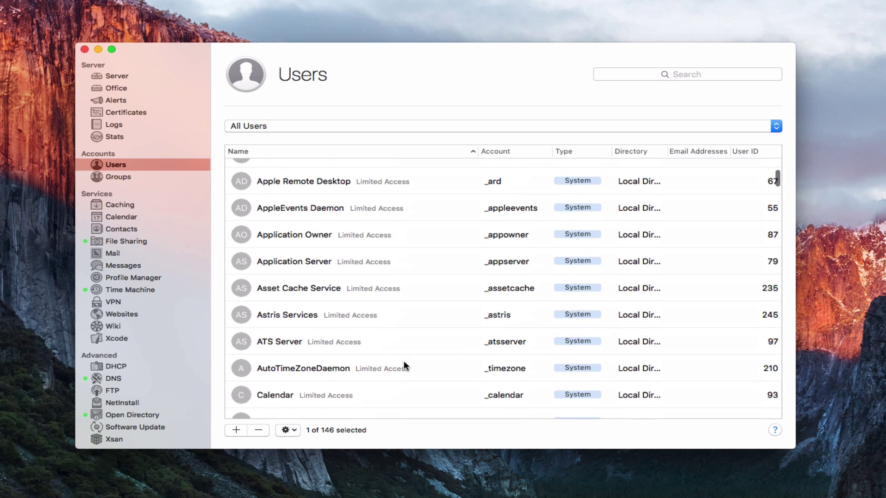
pyautogui.scroll(-5, 404, 365)
pyautogui.scroll(-4, 404, 364)
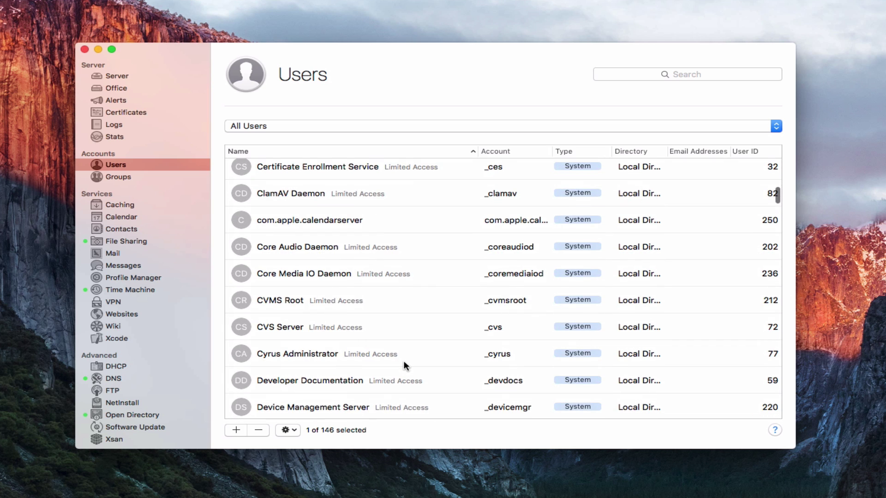
pyautogui.scroll(-5, 404, 363)
pyautogui.scroll(-5, 404, 363)
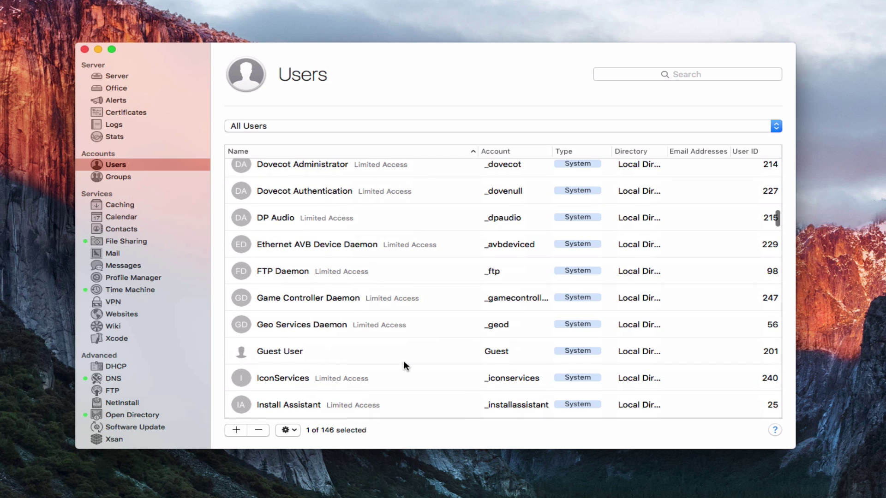
pyautogui.scroll(-3, 404, 363)
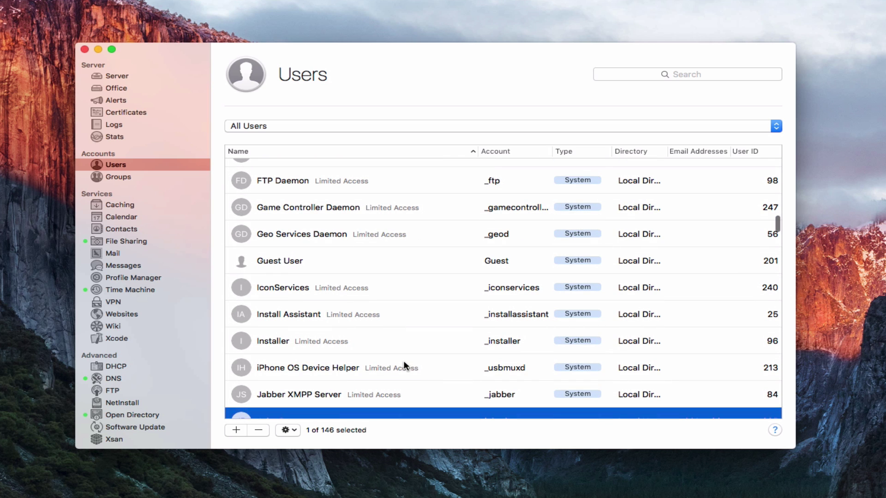
pyautogui.scroll(-3, 404, 365)
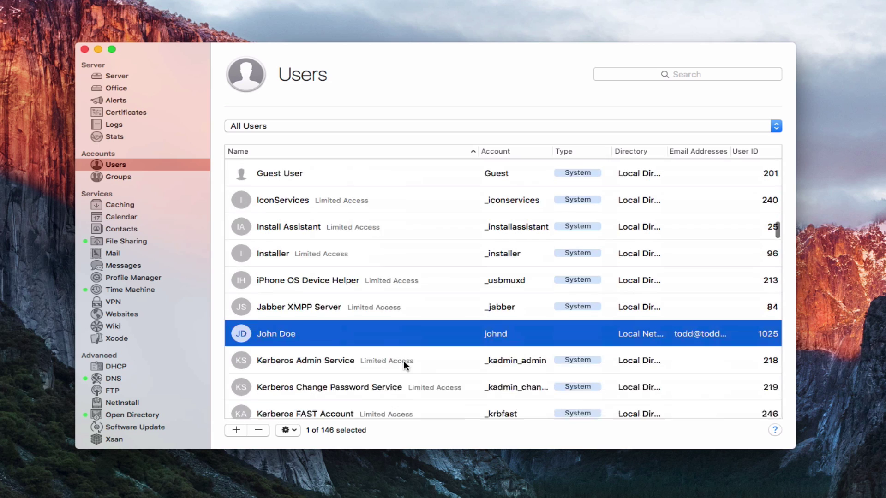
pyautogui.scroll(15, 404, 365)
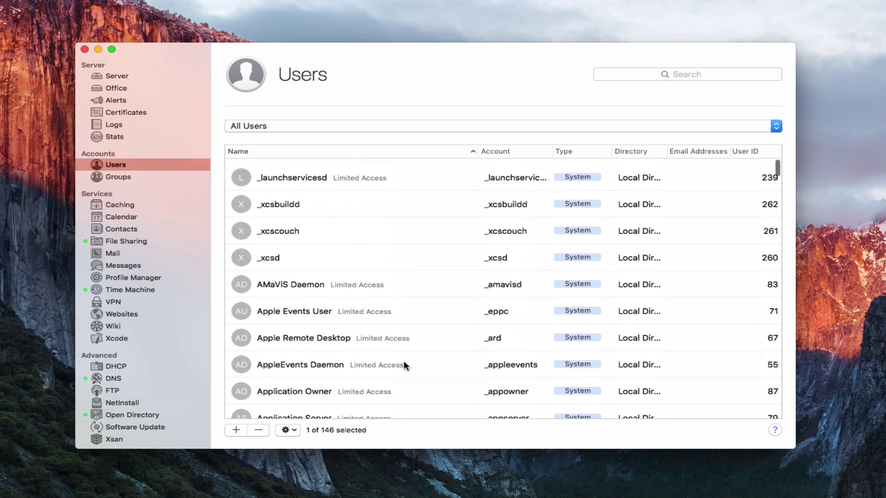
pyautogui.scroll(-10, 403, 365)
pyautogui.scroll(-10, 405, 364)
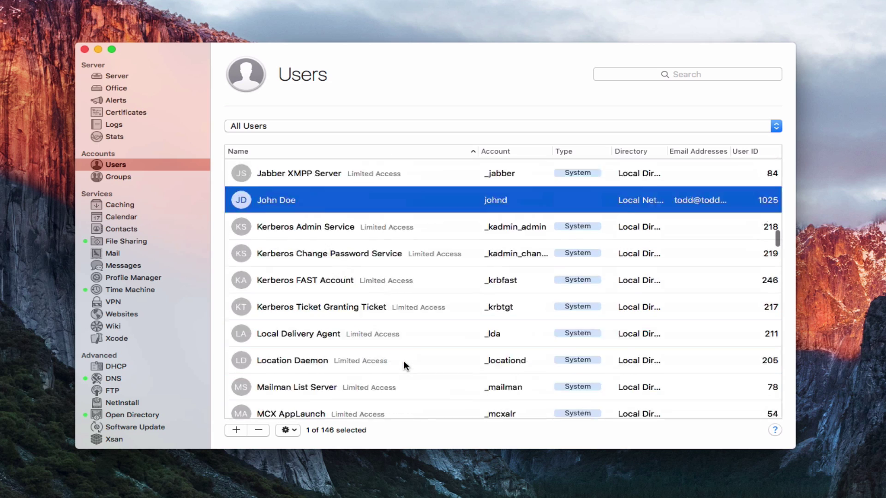
pyautogui.scroll(5, 404, 364)
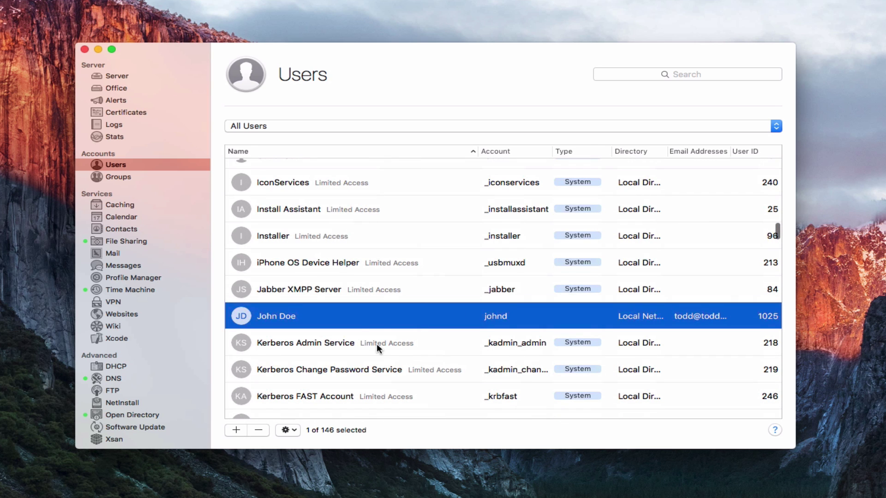
# Hide the system accounts, leaving only the new network user and the admin account.
pyautogui.rightClick(370, 310)
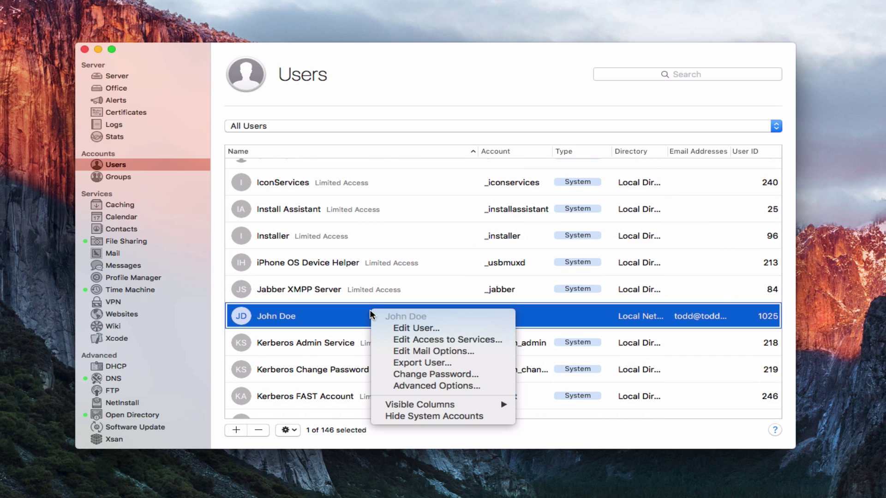
pyautogui.click(426, 417)
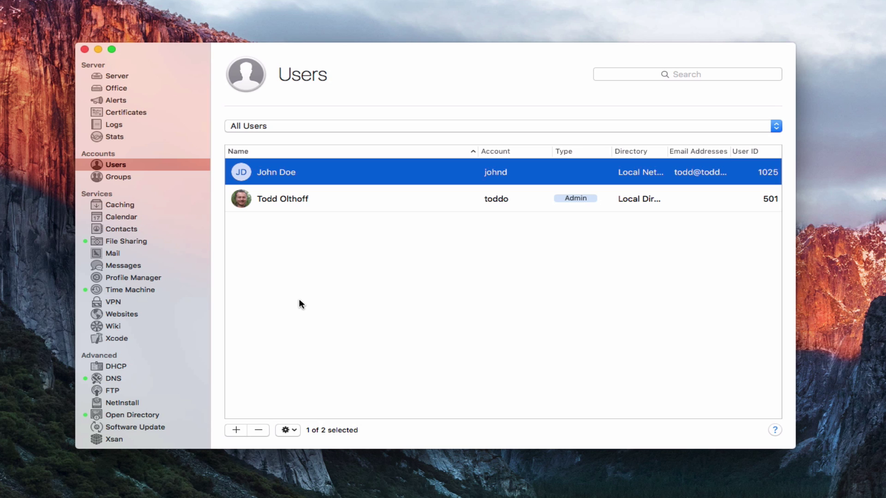
# Select the Workgroup group in the Groups list and bring up its action menu.
pyautogui.click(122, 177)
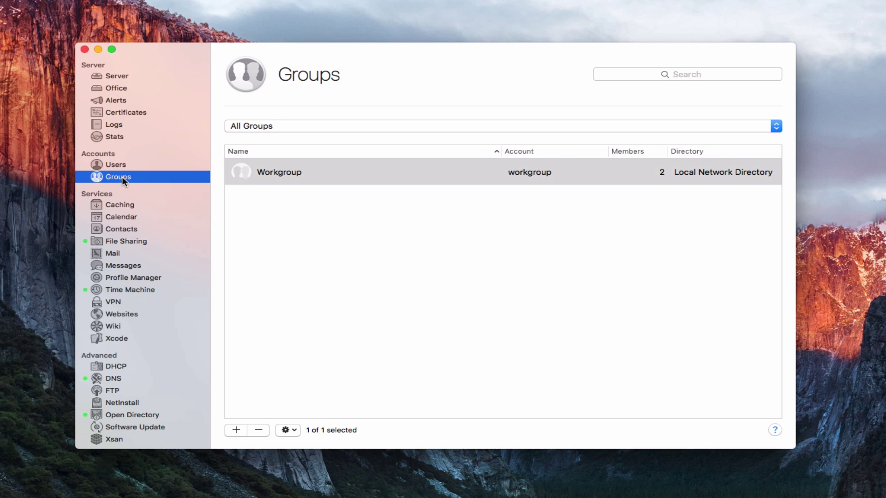
pyautogui.click(348, 171)
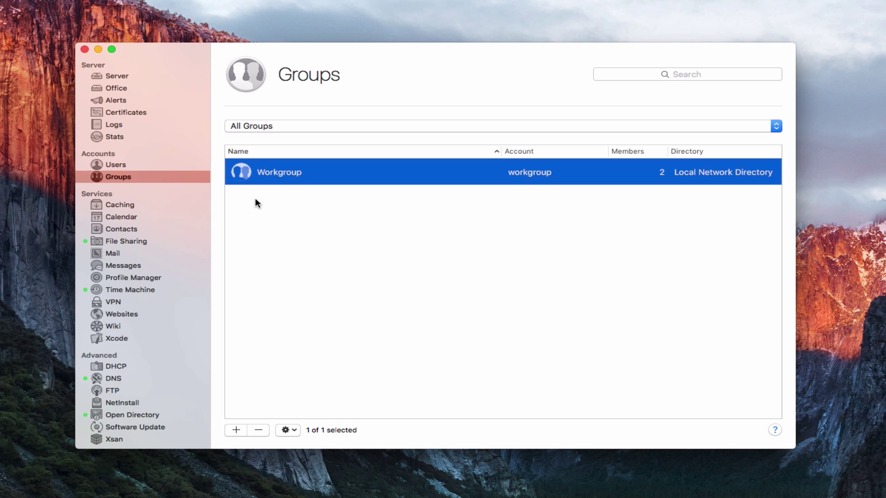
pyautogui.click(293, 429)
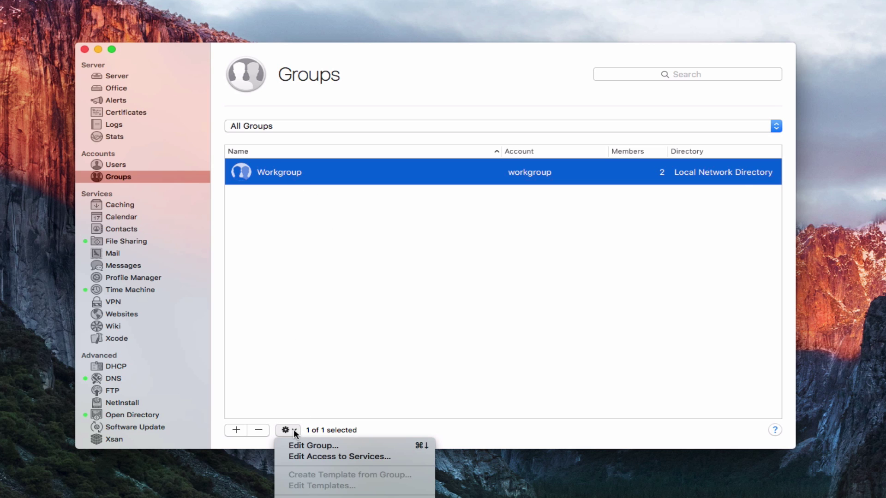
pyautogui.click(320, 455)
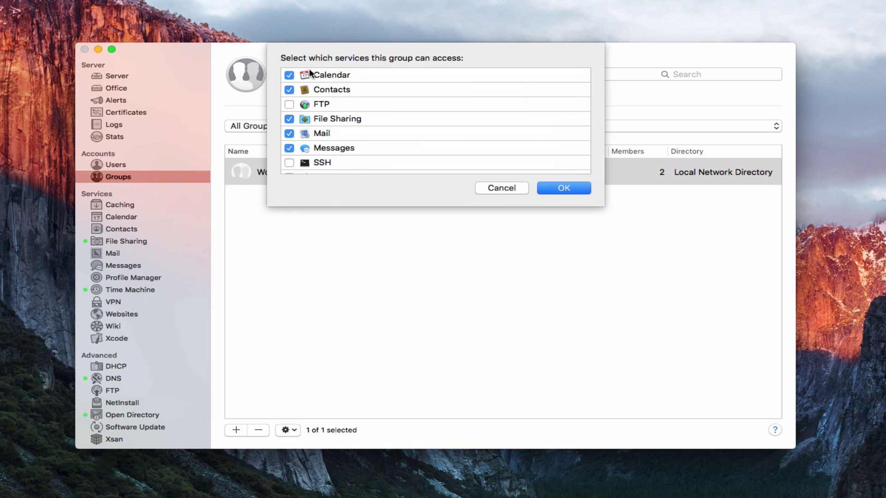
pyautogui.scroll(-2, 323, 147)
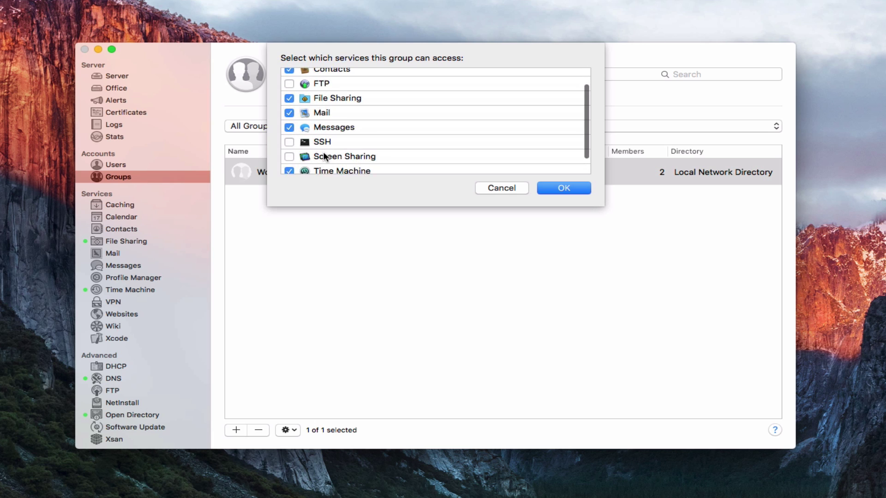
pyautogui.scroll(-2, 325, 157)
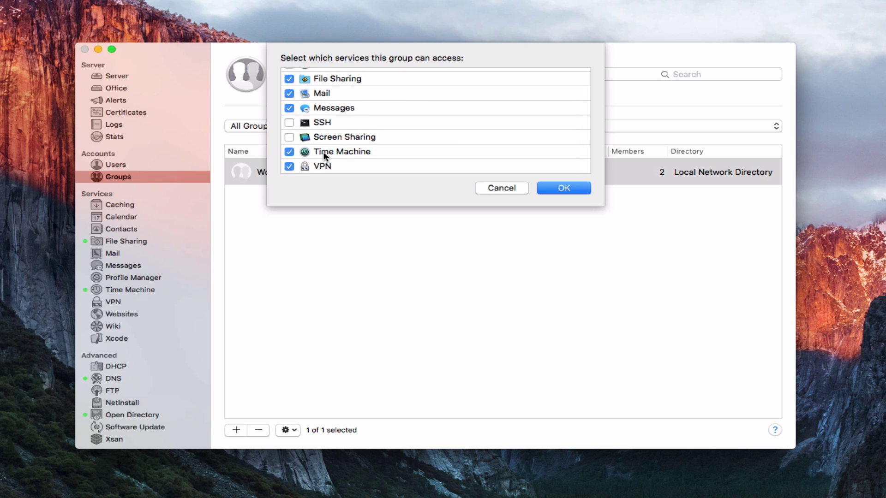
pyautogui.scroll(4, 323, 151)
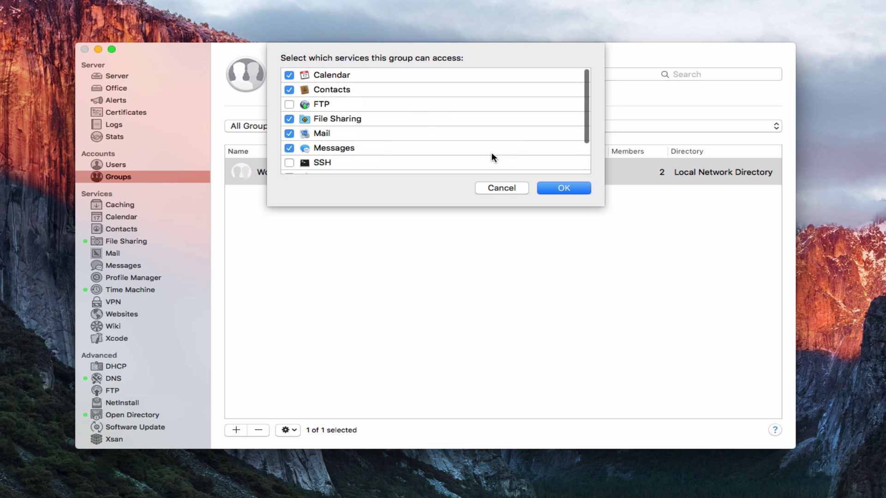
pyautogui.click(501, 187)
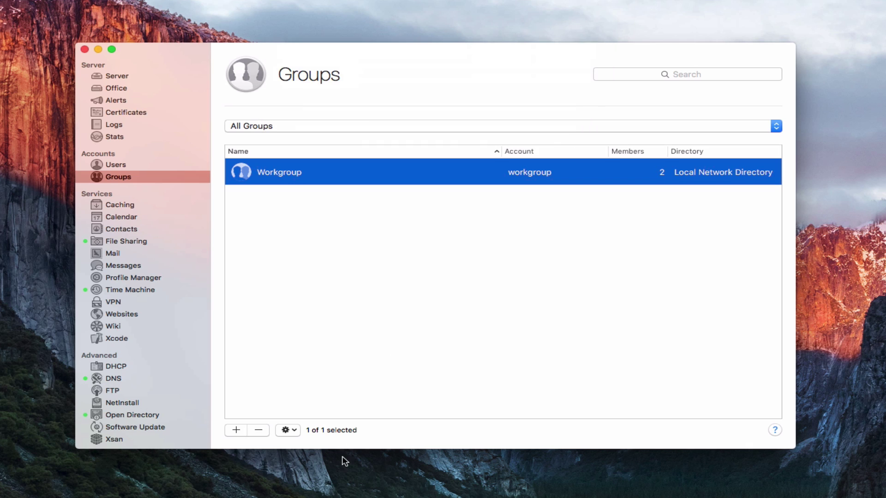
pyautogui.click(293, 430)
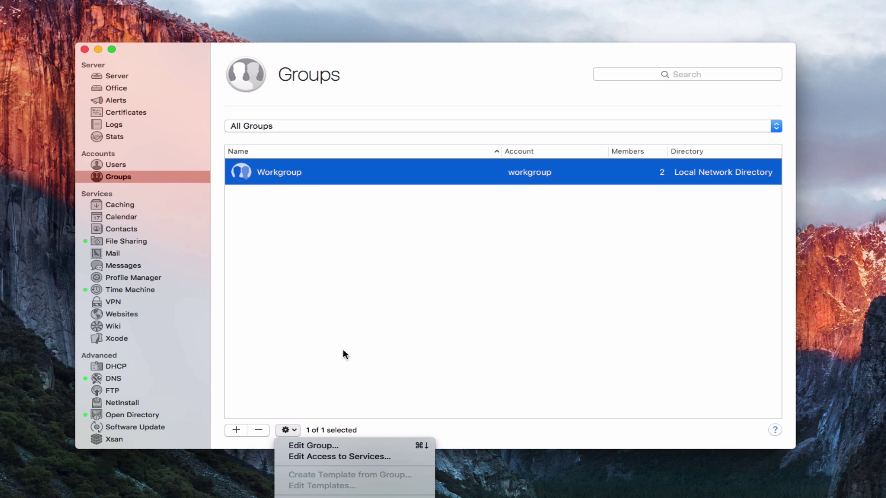
# Dismiss the Workgroup action menu without choosing an action.
pyautogui.click(331, 309)
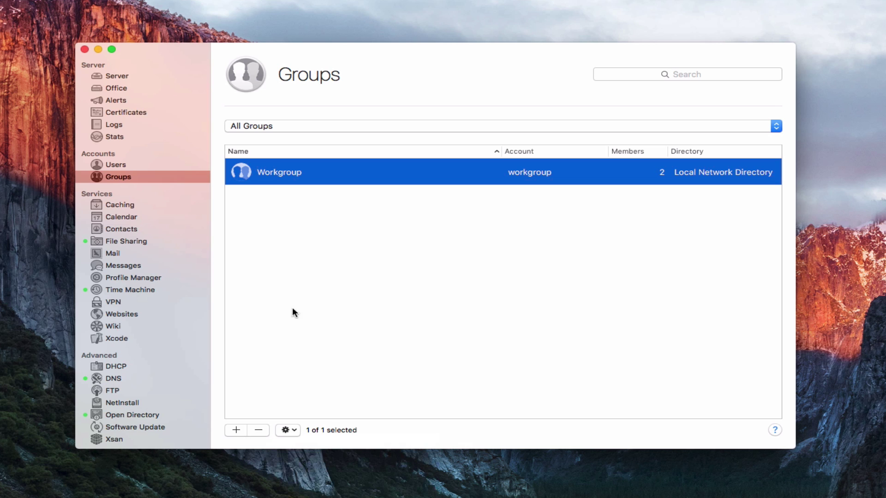
# Create the group Kids (account name kids) in the Local Network Directory and save it.
pyautogui.click(233, 430)
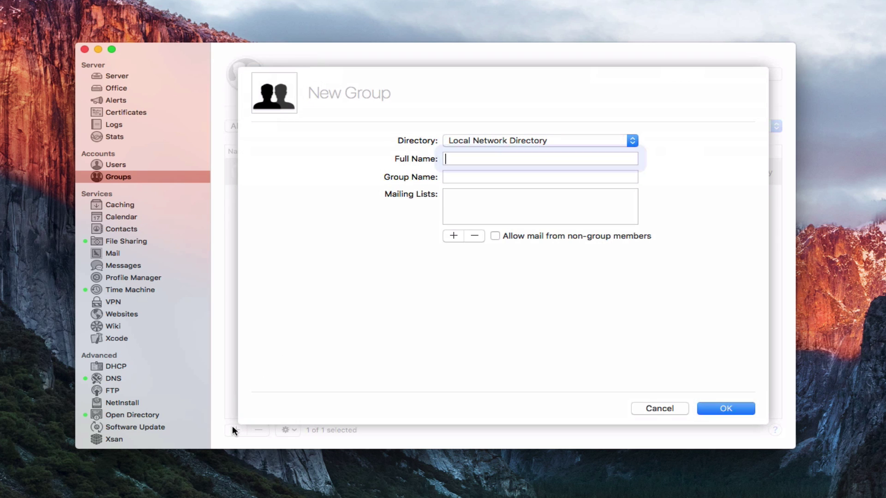
pyautogui.click(632, 135)
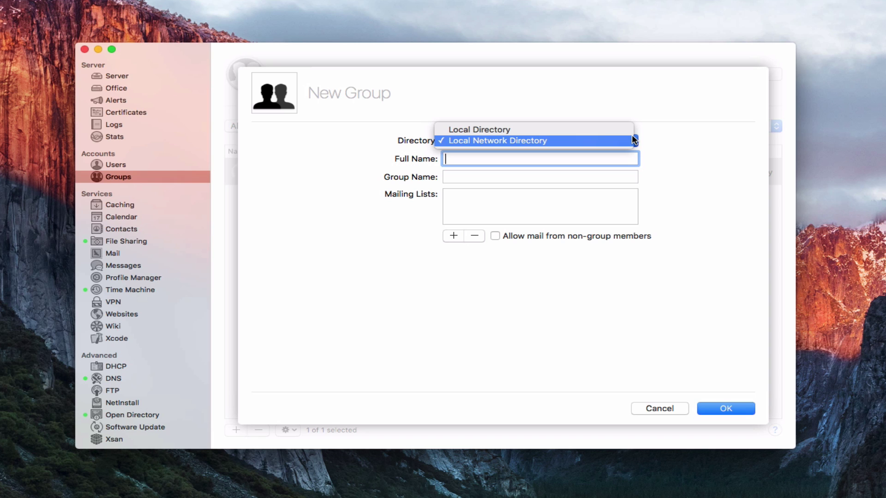
pyautogui.click(663, 142)
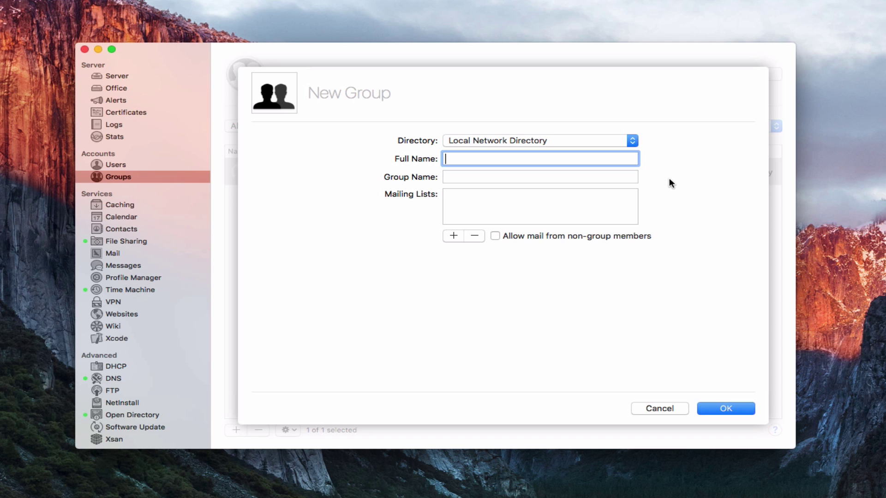
pyautogui.write('Kids')
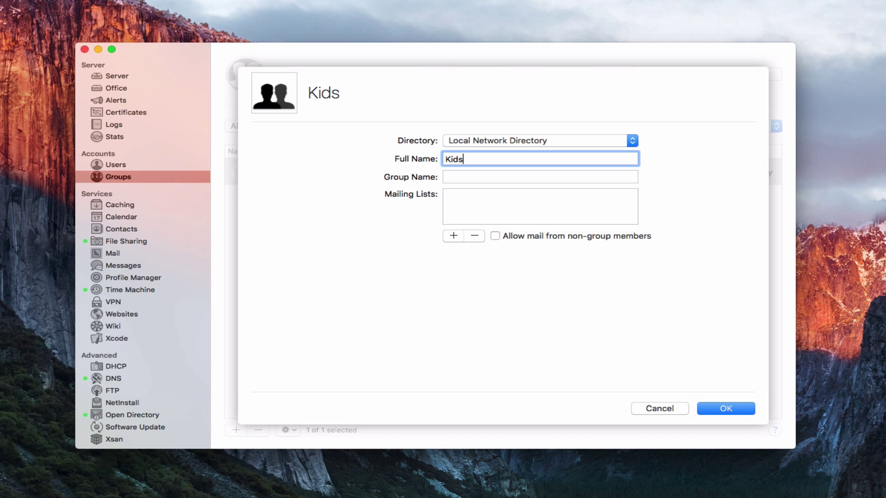
pyautogui.press('Tab')
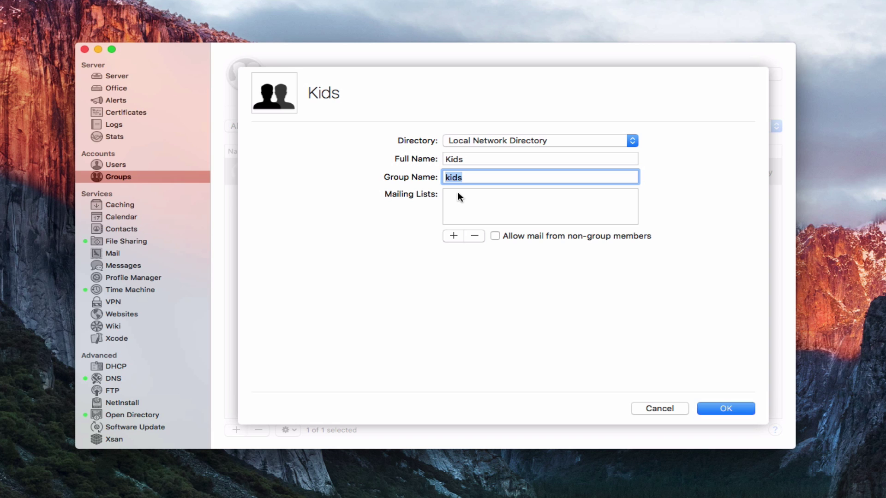
pyautogui.click(453, 236)
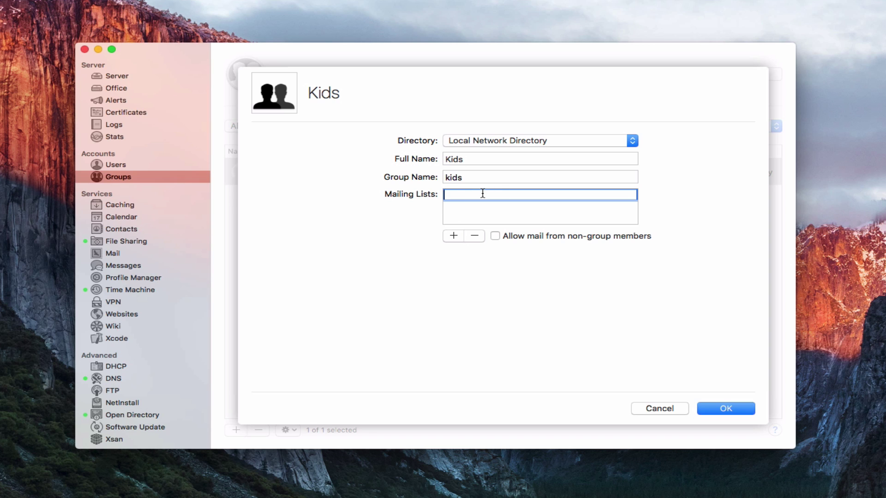
pyautogui.click(476, 235)
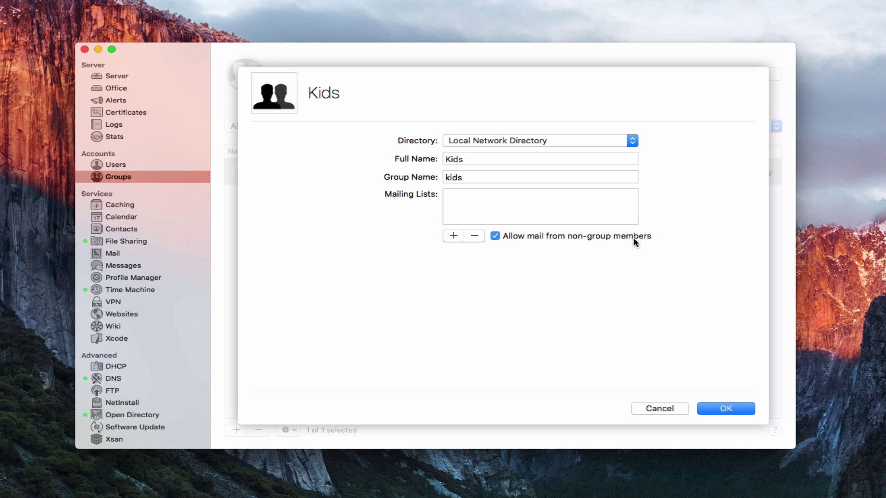
pyautogui.click(732, 409)
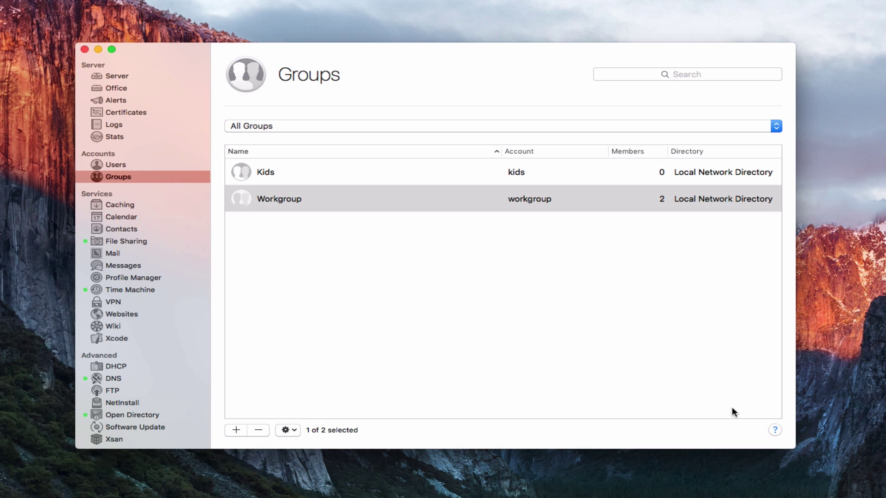
pyautogui.click(382, 171)
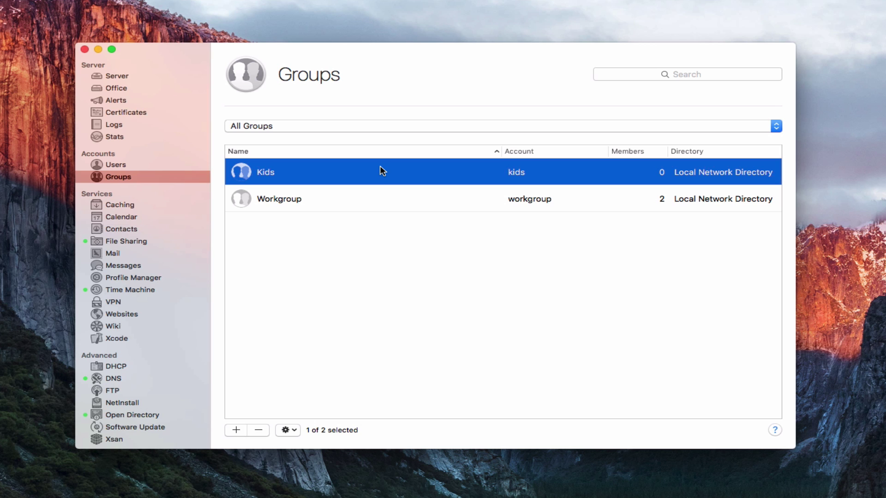
pyautogui.doubleClick(356, 171)
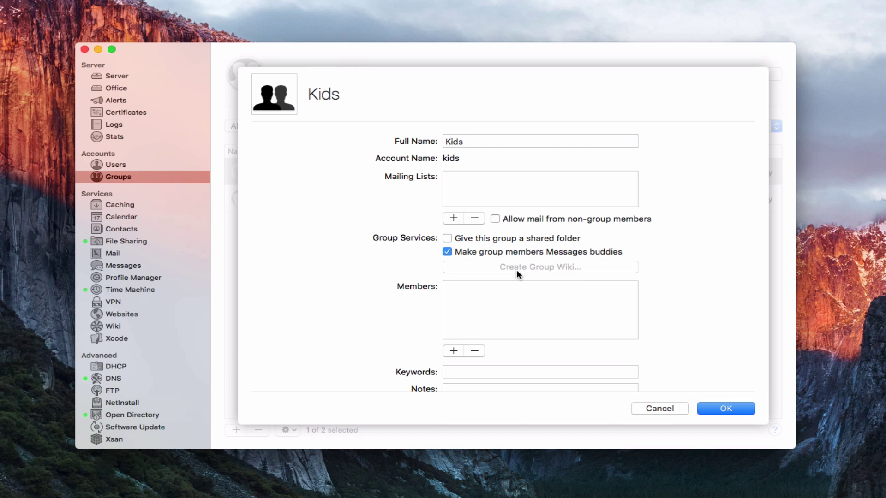
# Add the new network user as the only member of the Kids group.
pyautogui.click(453, 351)
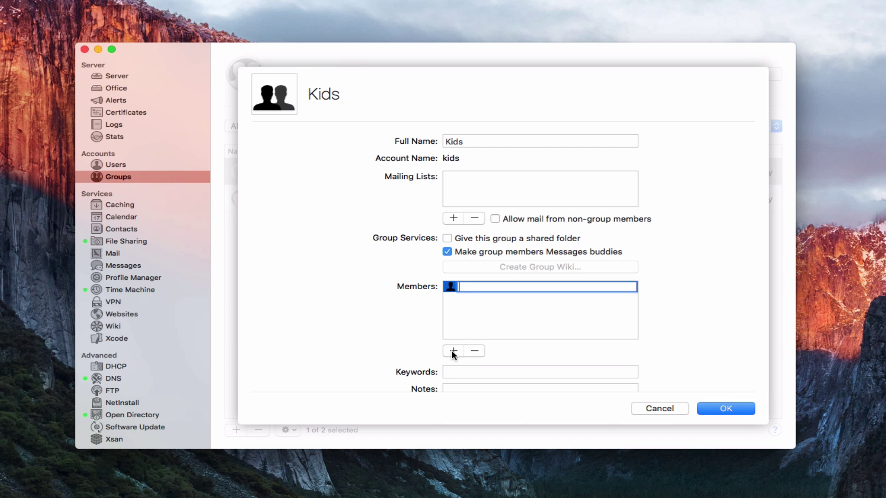
pyautogui.write('joh')
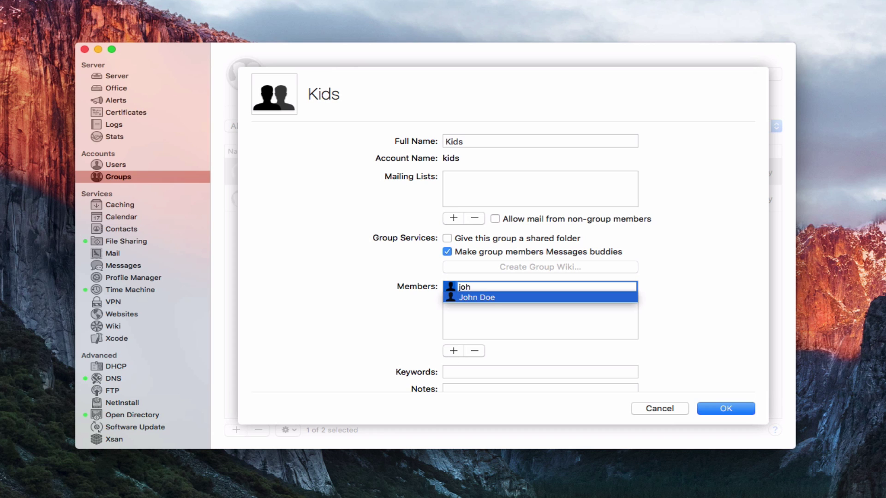
pyautogui.press('Return')
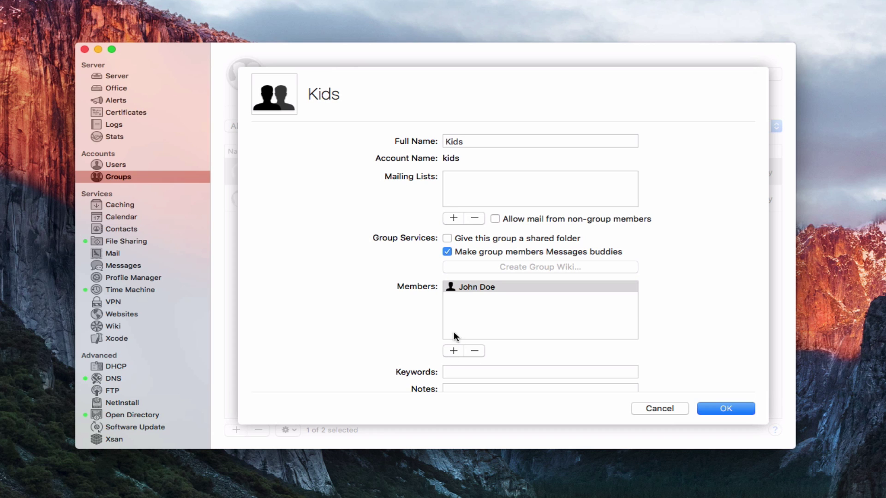
pyautogui.scroll(-2, 465, 317)
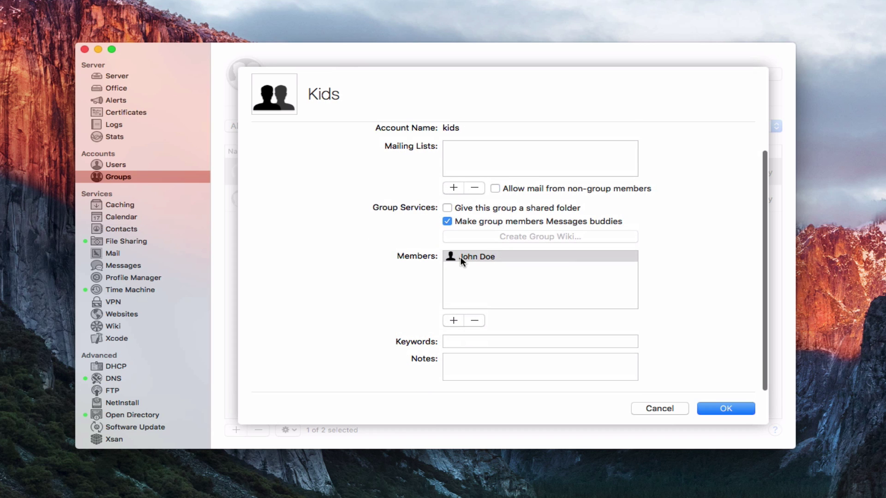
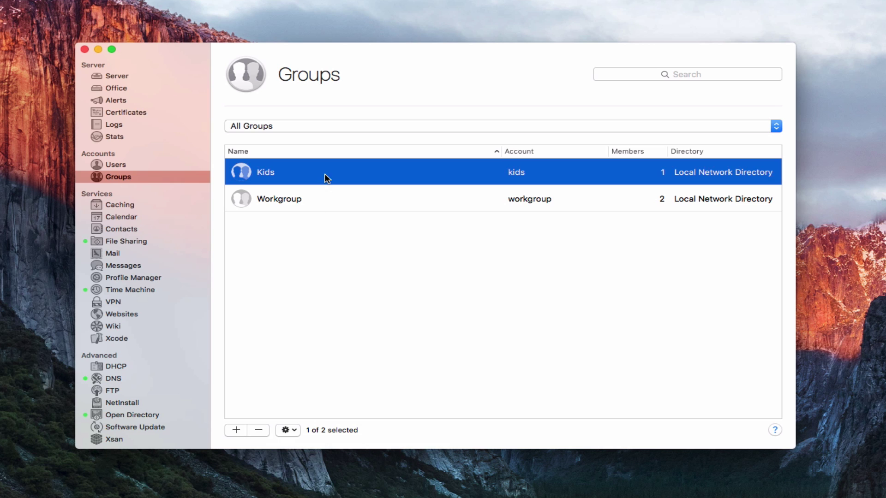
pyautogui.rightClick(323, 173)
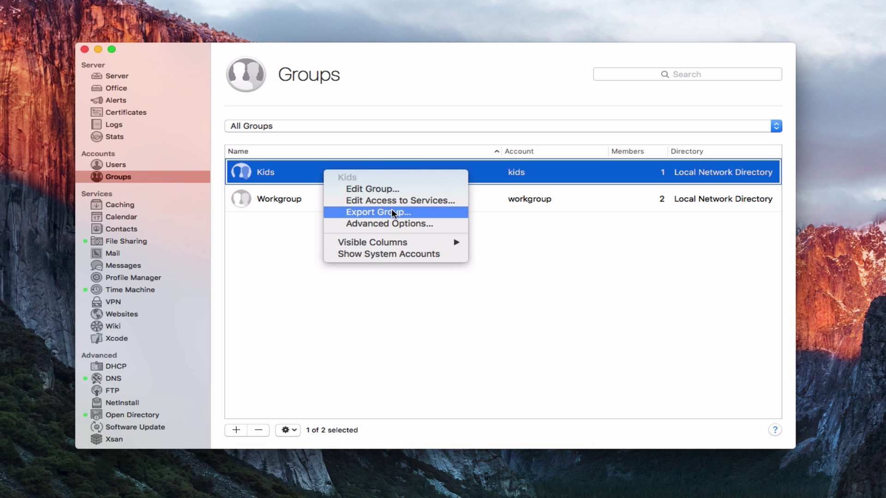
pyautogui.click(409, 222)
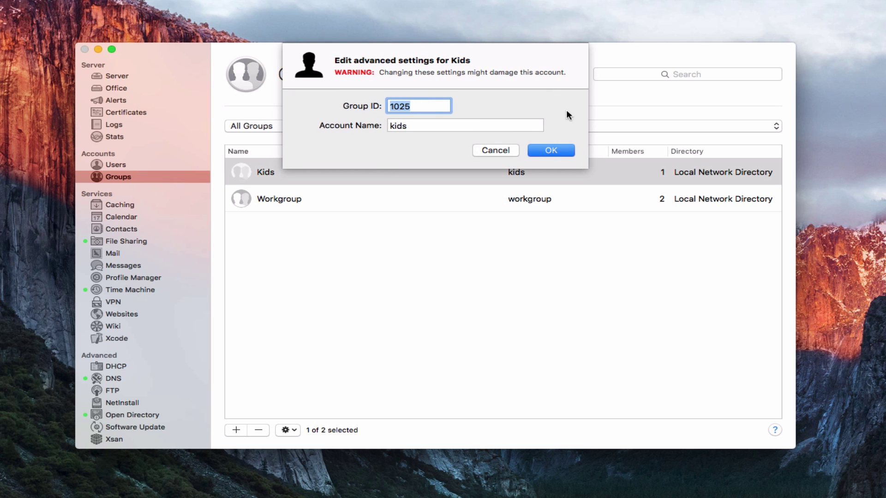
pyautogui.click(493, 150)
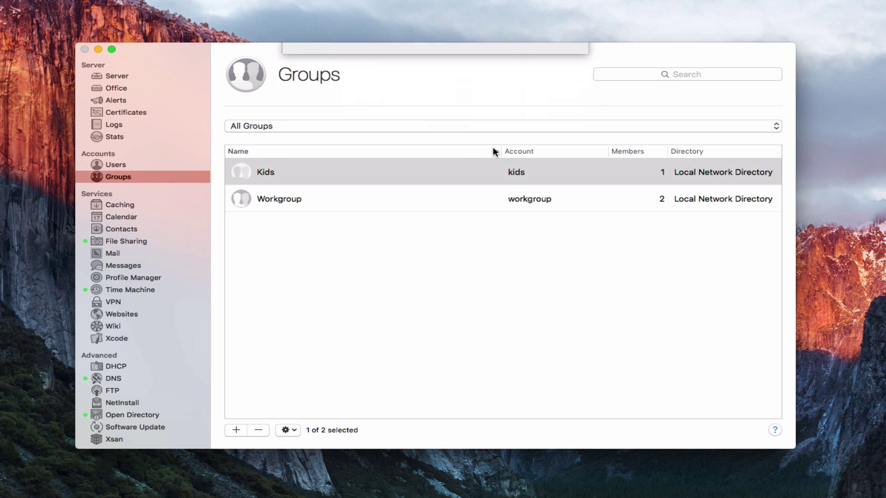
pyautogui.rightClick(341, 179)
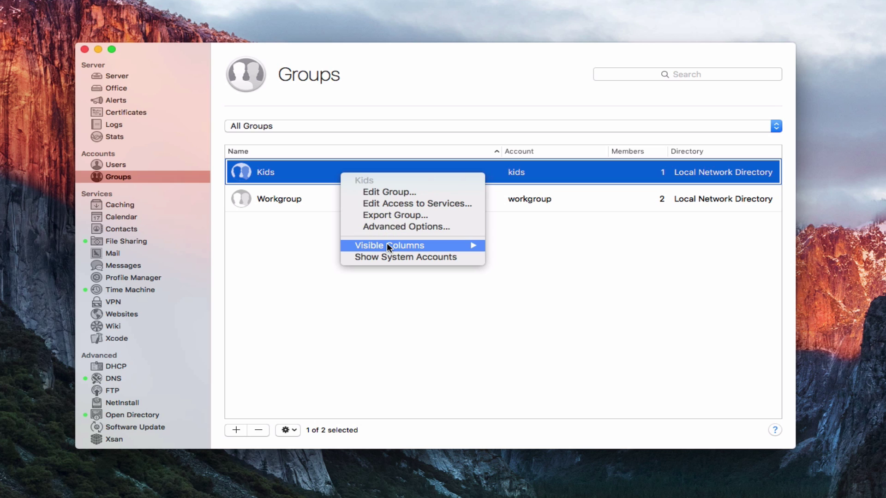
pyautogui.moveTo(393, 247)
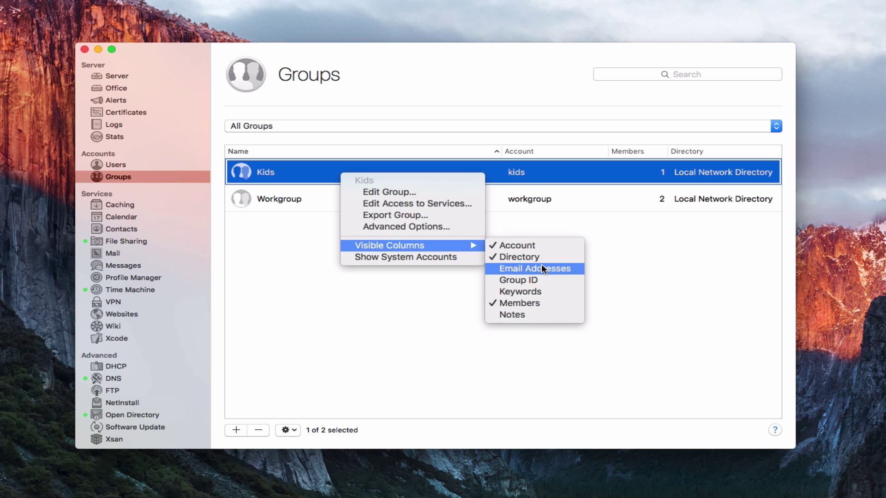
pyautogui.click(405, 257)
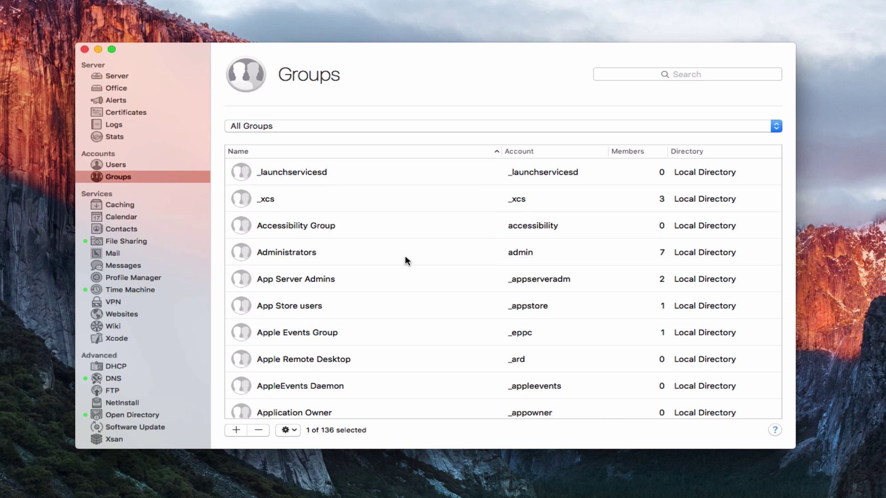
pyautogui.scroll(-20, 406, 259)
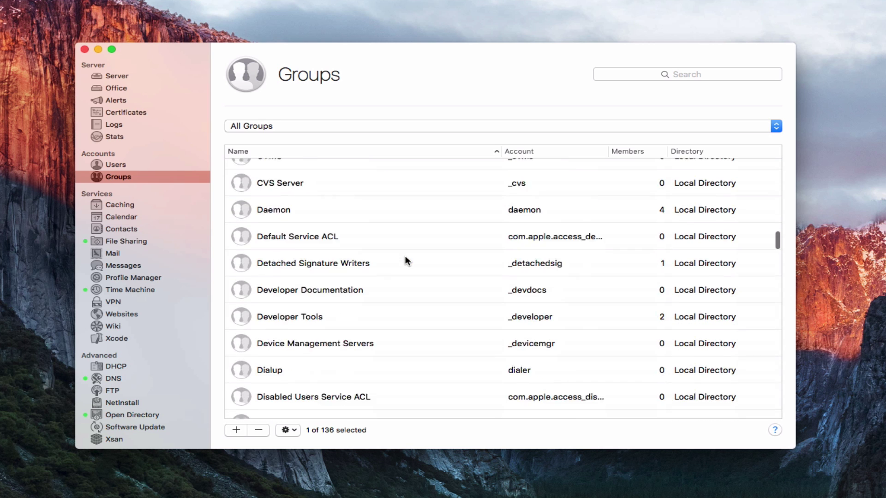
pyautogui.scroll(-15, 405, 258)
pyautogui.scroll(10, 405, 259)
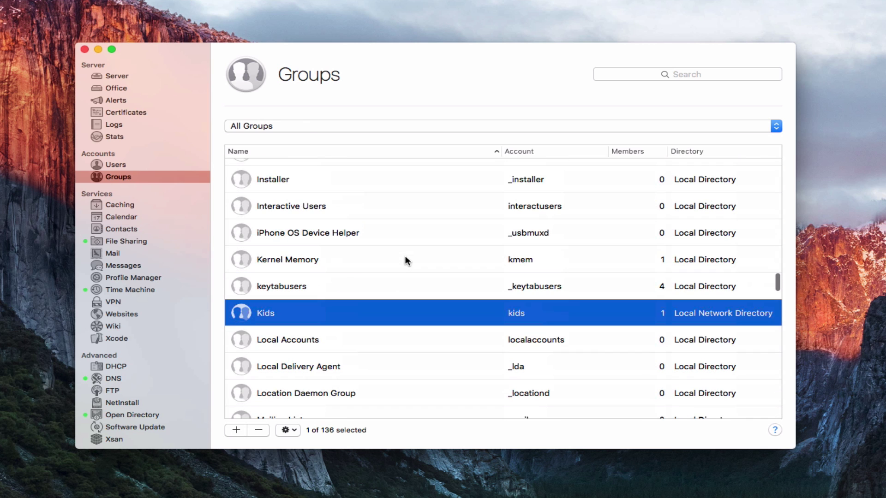
pyautogui.rightClick(355, 312)
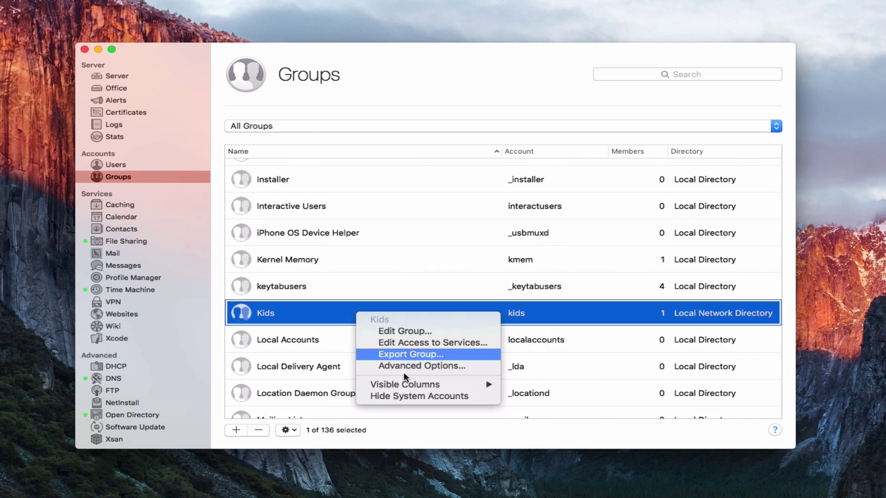
pyautogui.click(416, 397)
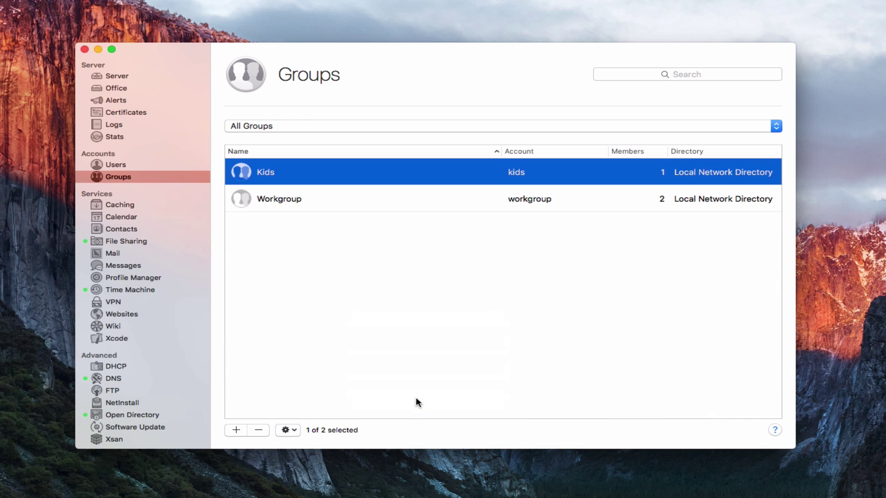
# Filter the Groups list to Local Network Groups, showing Kids and Workgroup.
pyautogui.click(775, 127)
pyautogui.click(758, 138)
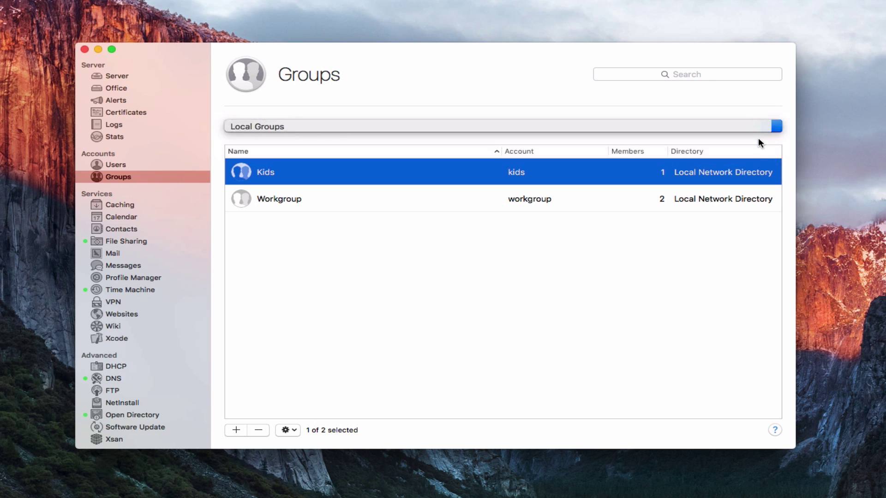
pyautogui.click(776, 126)
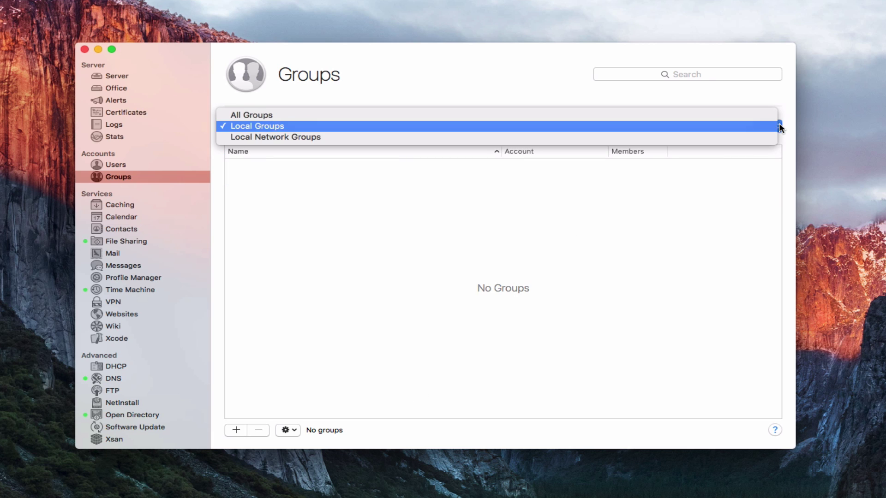
pyautogui.click(758, 139)
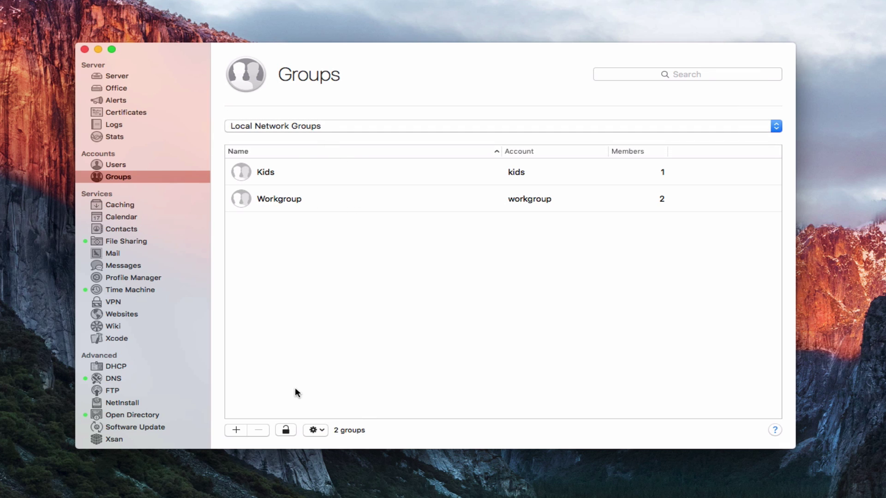
# Unlock the directory as diradmin, then lock it again.
pyautogui.click(287, 430)
pyautogui.click(285, 429)
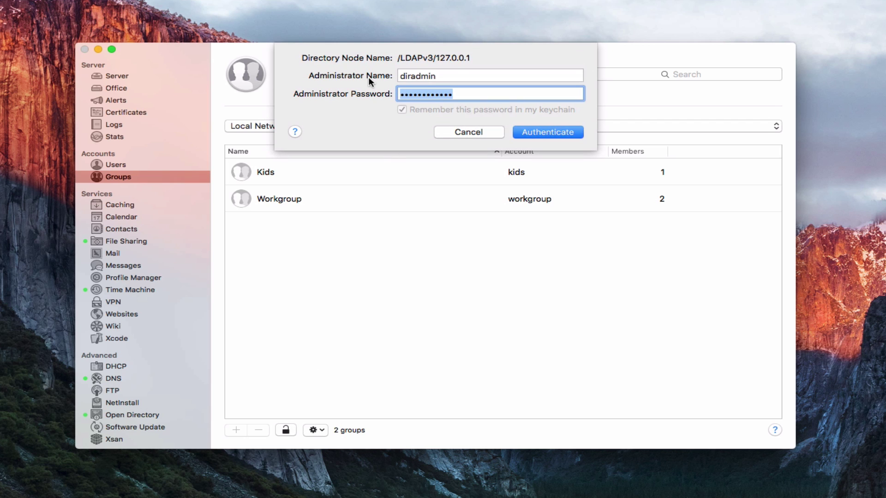
pyautogui.click(549, 130)
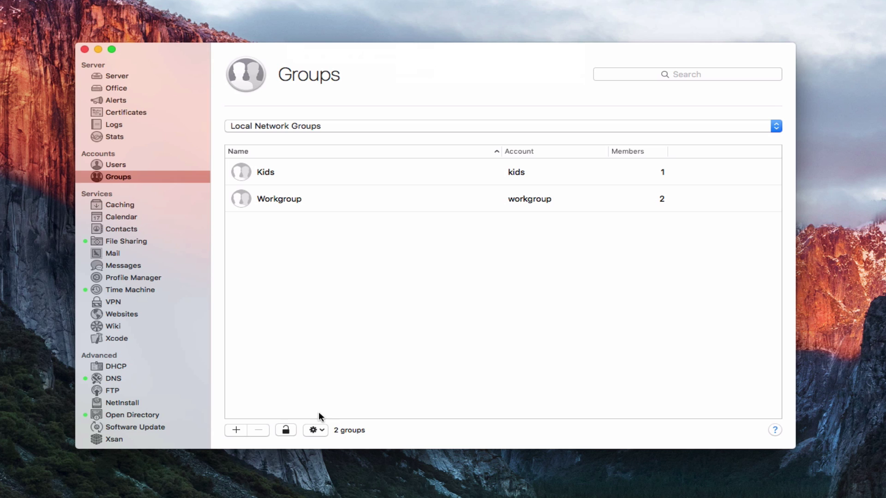
pyautogui.click(287, 430)
# Review the group actions menu without choosing anything, then select the Kids group.
pyautogui.click(316, 433)
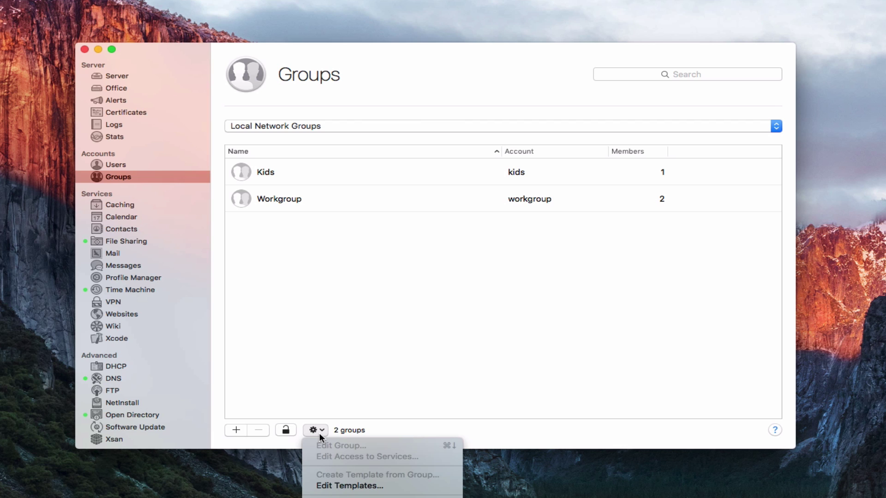
pyautogui.click(309, 175)
pyautogui.click(308, 176)
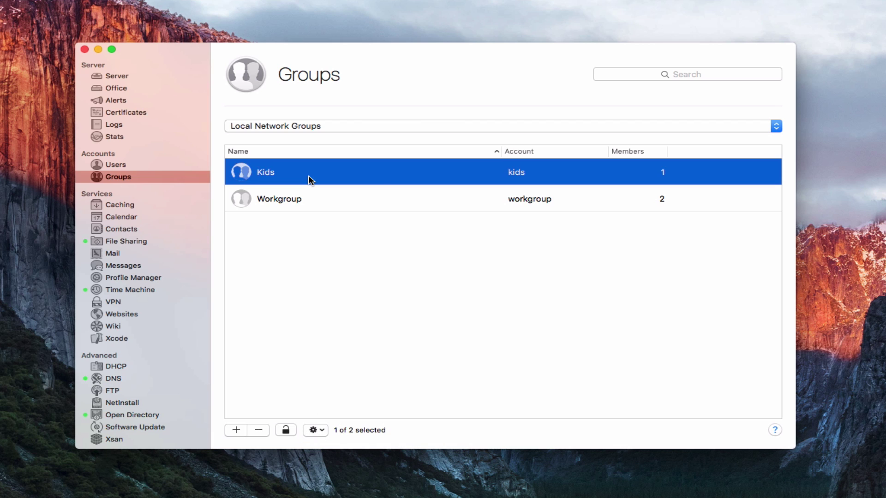
pyautogui.click(320, 431)
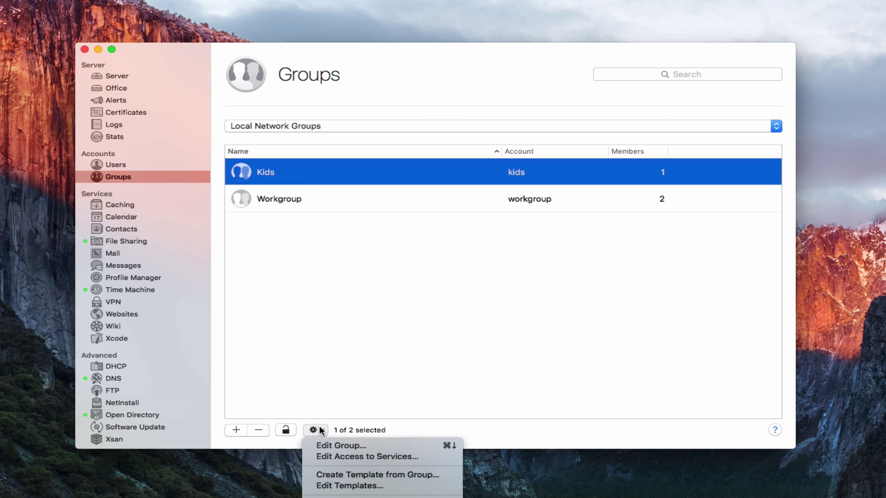
pyautogui.click(359, 475)
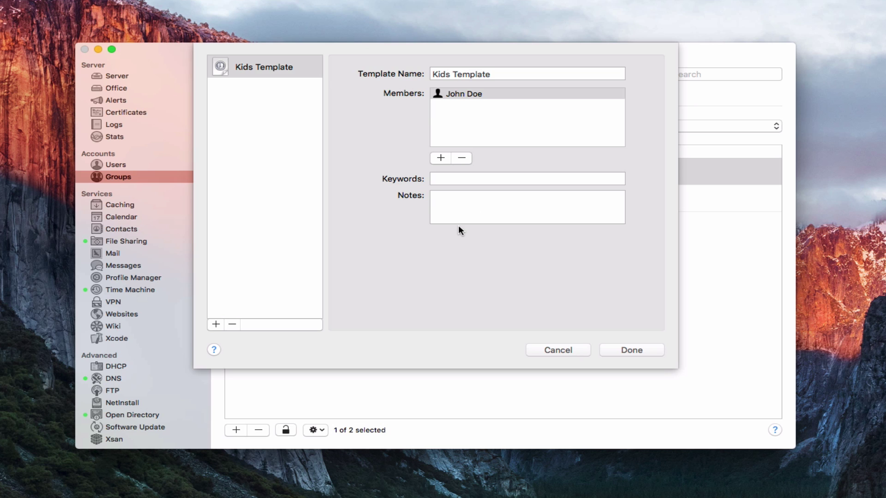
pyautogui.click(552, 349)
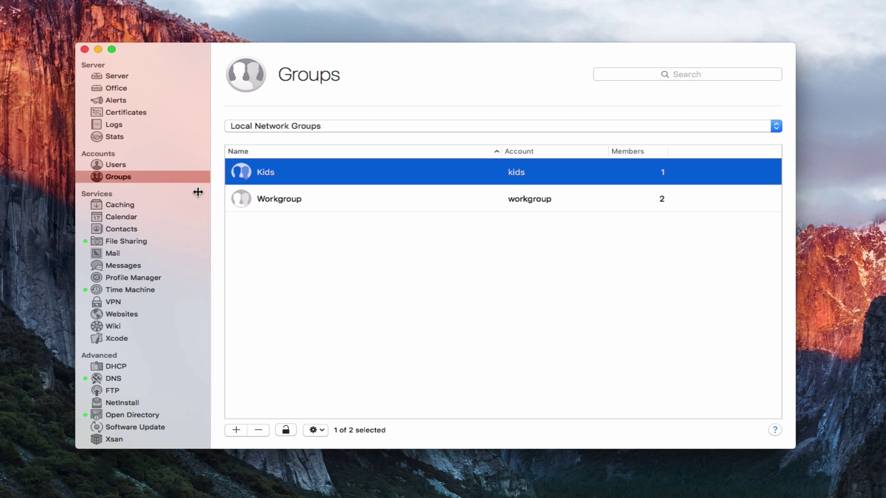
pyautogui.click(118, 165)
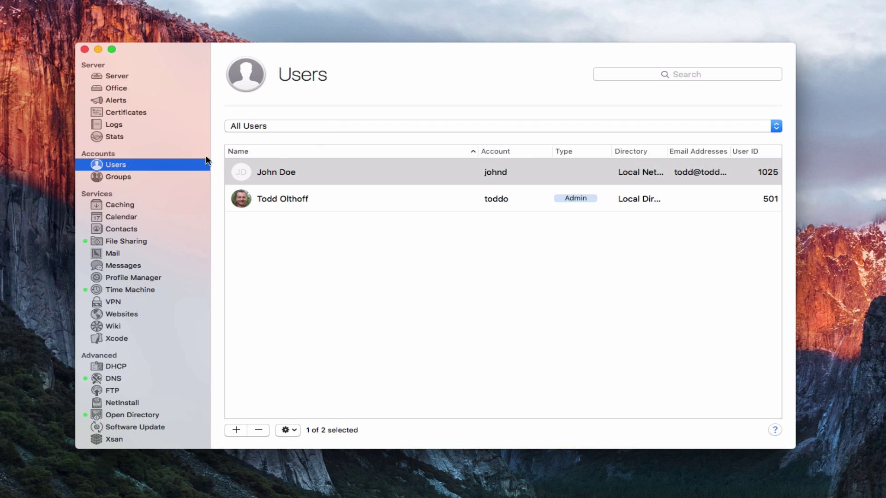
# Filter the Users list to Local Network Users and select the single network user.
pyautogui.click(776, 126)
pyautogui.click(732, 147)
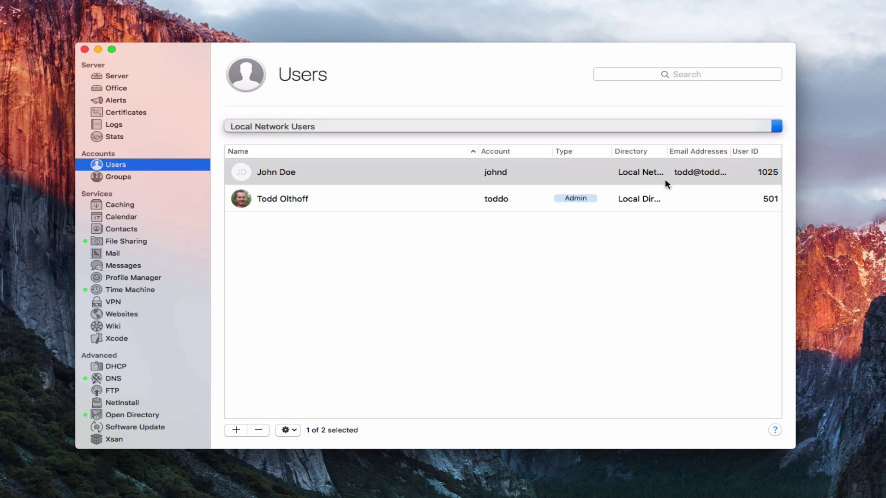
pyautogui.click(338, 182)
# Start Create Template from User for the network user, then cancel the template sheet.
pyautogui.click(321, 433)
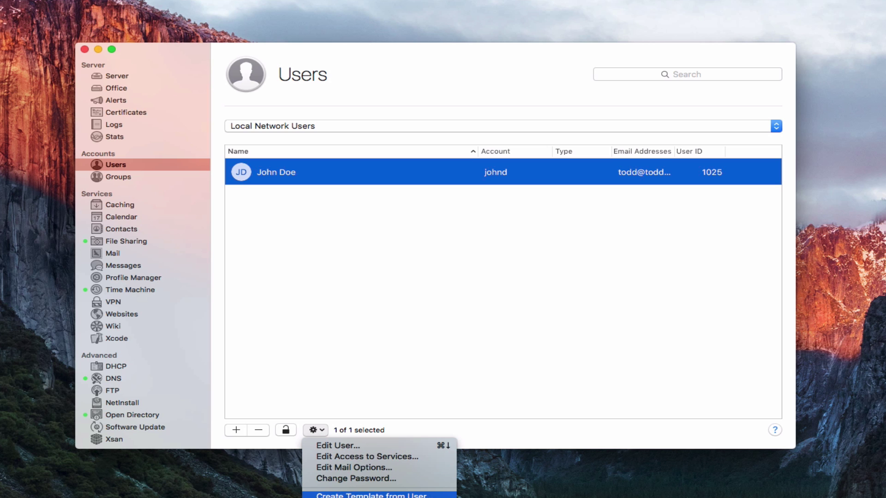
pyautogui.click(372, 495)
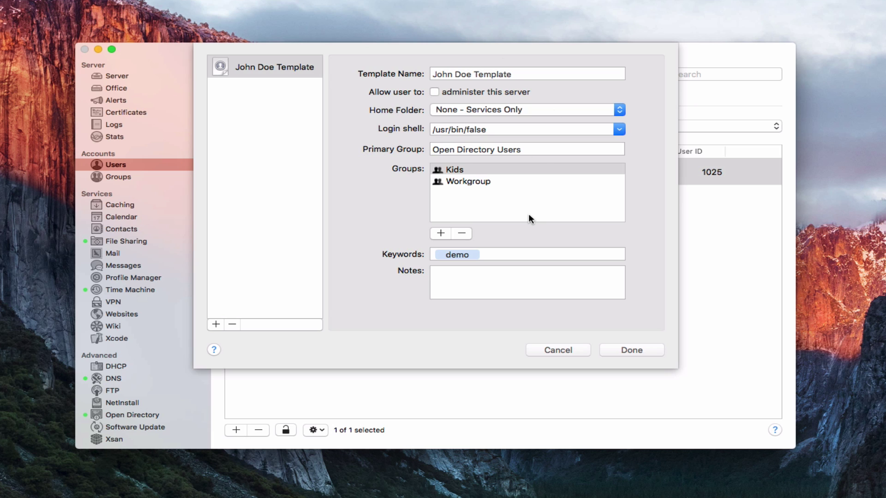
pyautogui.click(559, 349)
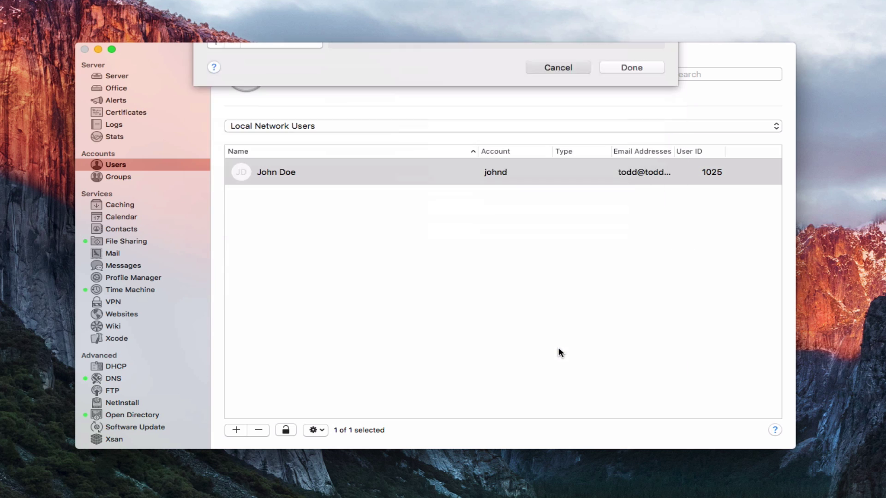
pyautogui.click(318, 430)
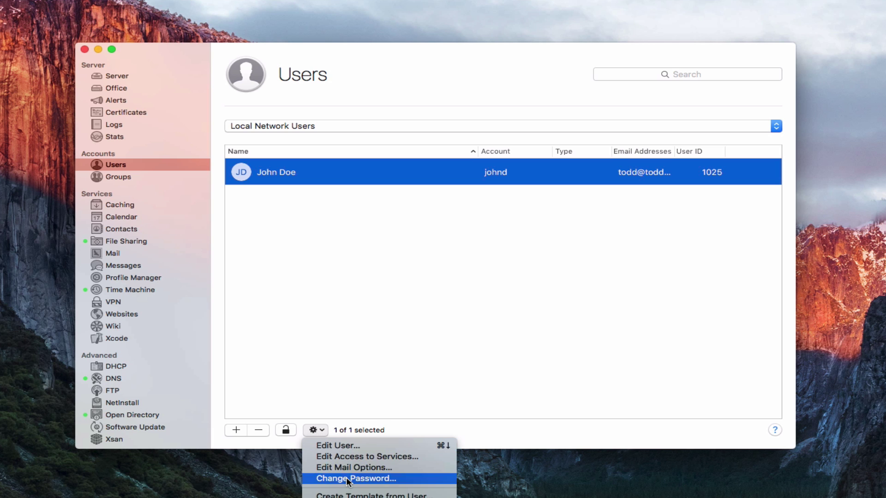
pyautogui.click(370, 496)
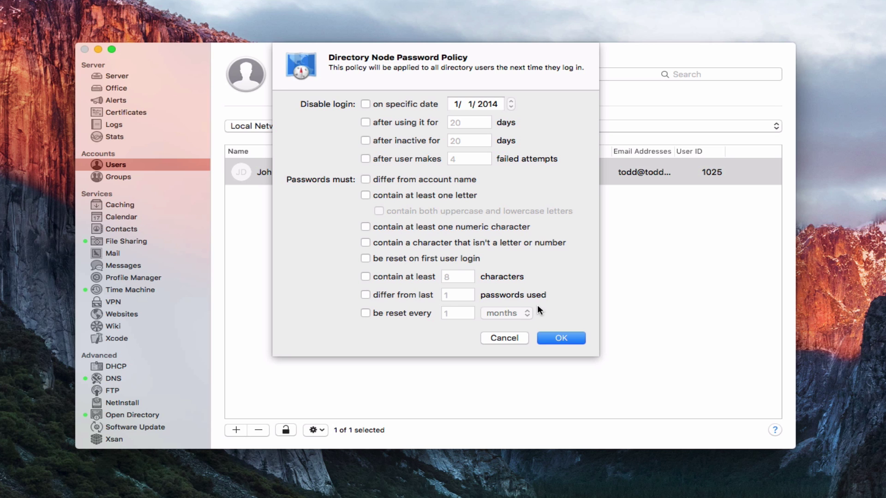
pyautogui.click(506, 338)
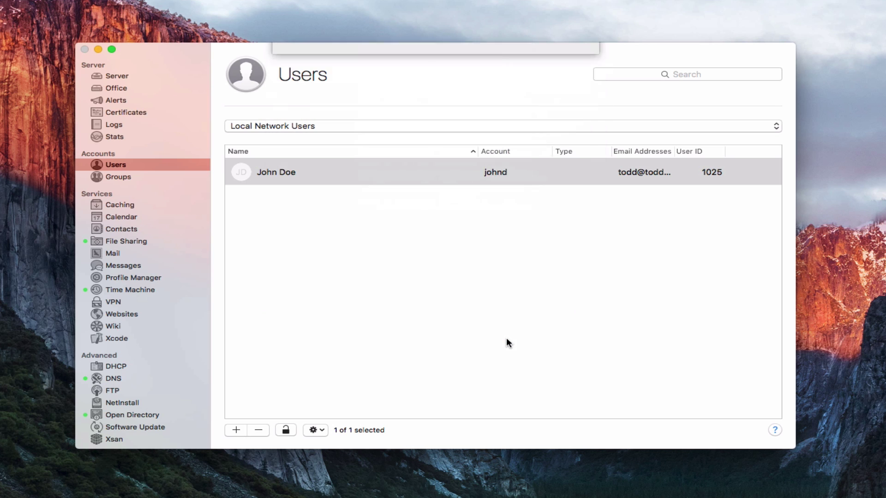